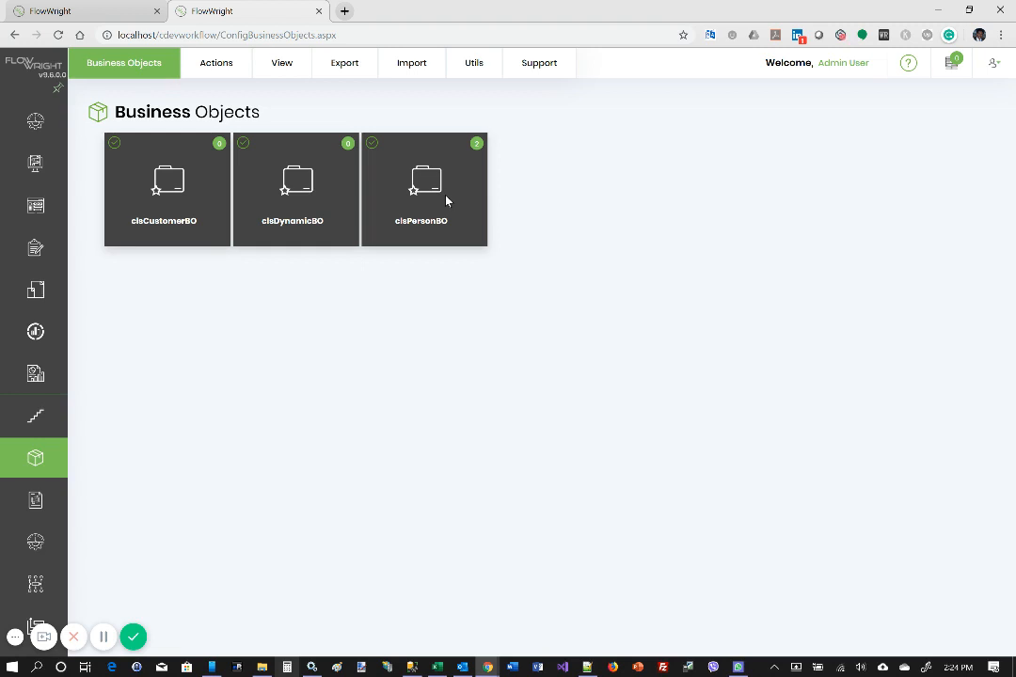
# - Review the inputs and then the properties of the clsPersonBO business object
pyautogui.click(446, 201)
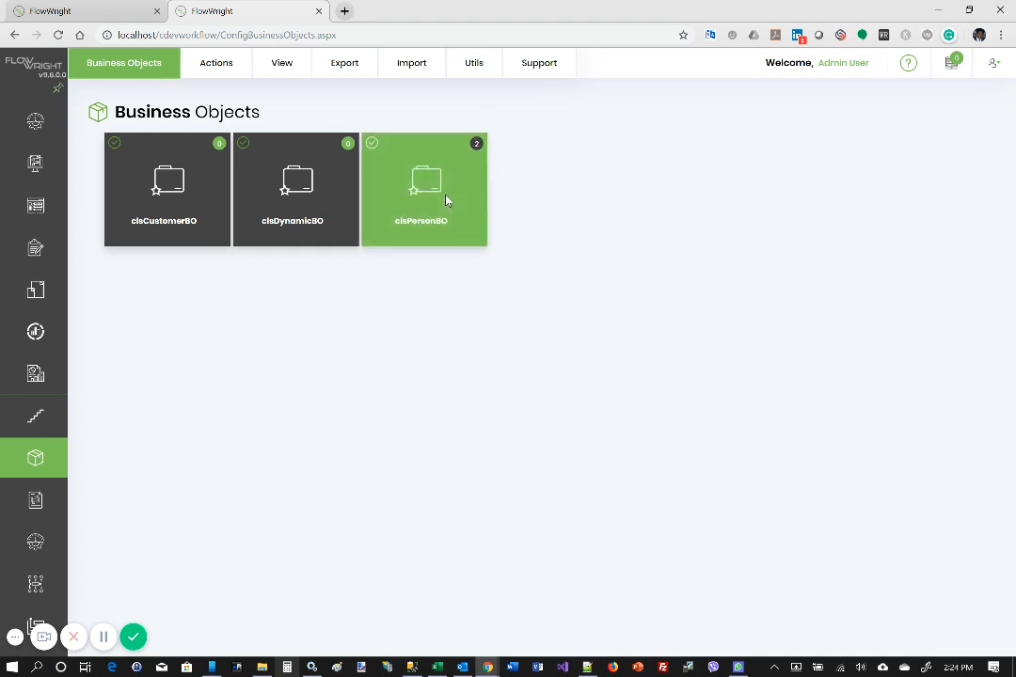
pyautogui.moveTo(408, 79)
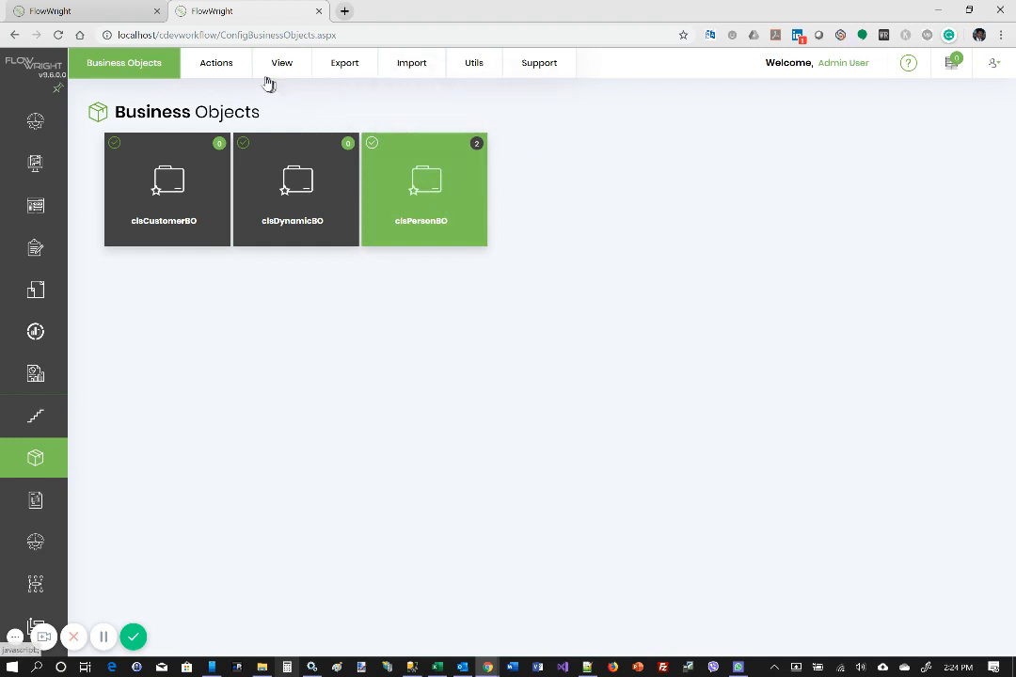
pyautogui.moveTo(272, 62)
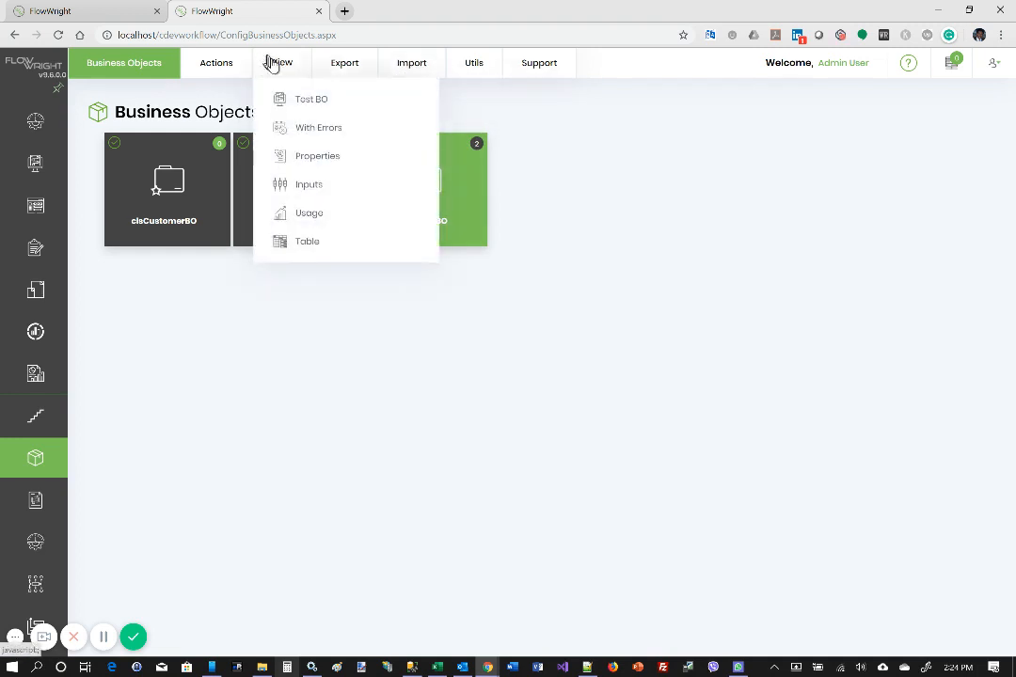
pyautogui.click(317, 189)
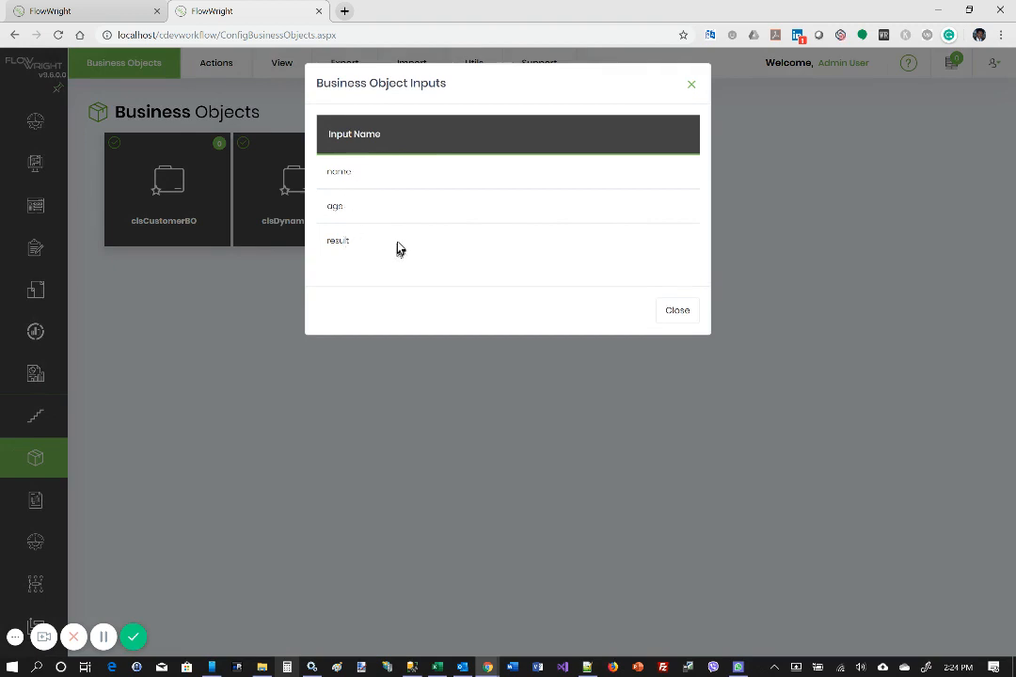
pyautogui.click(676, 315)
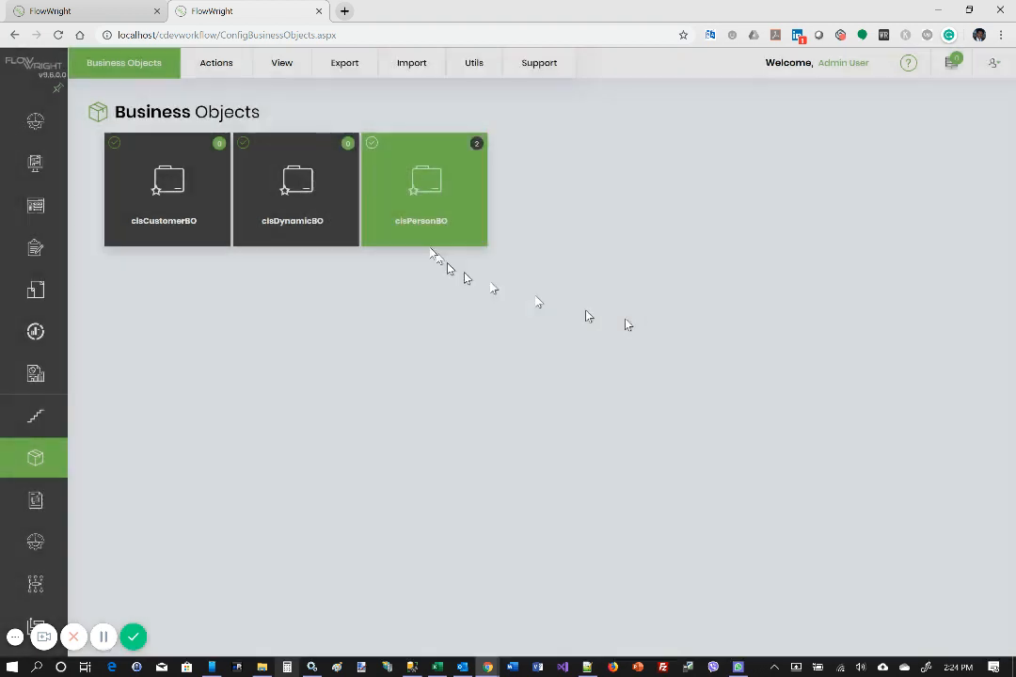
pyautogui.click(282, 66)
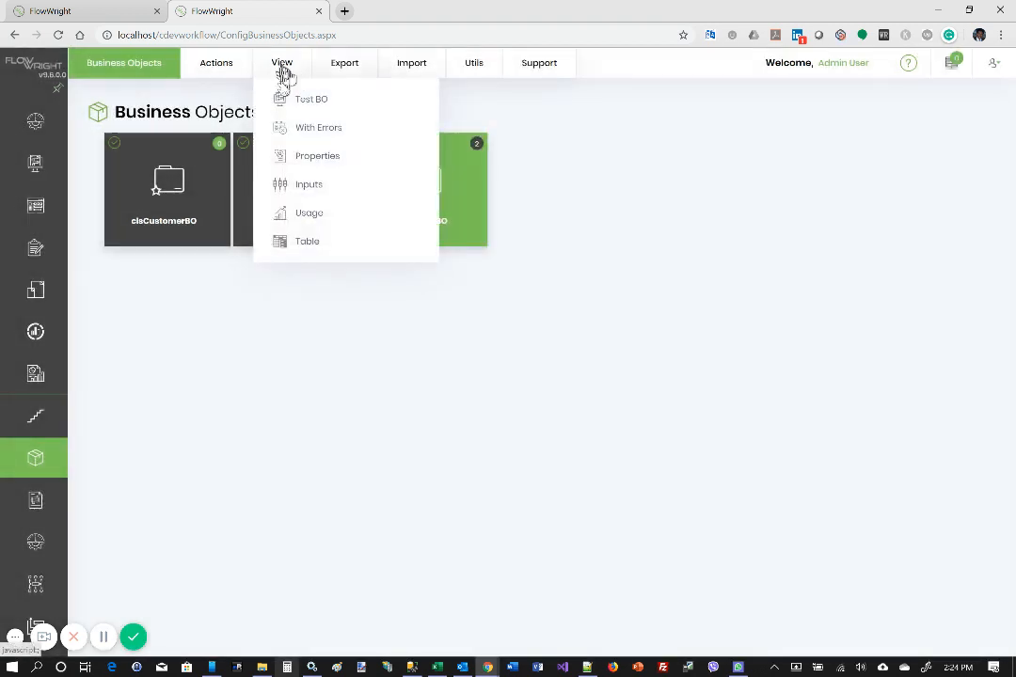
pyautogui.click(312, 162)
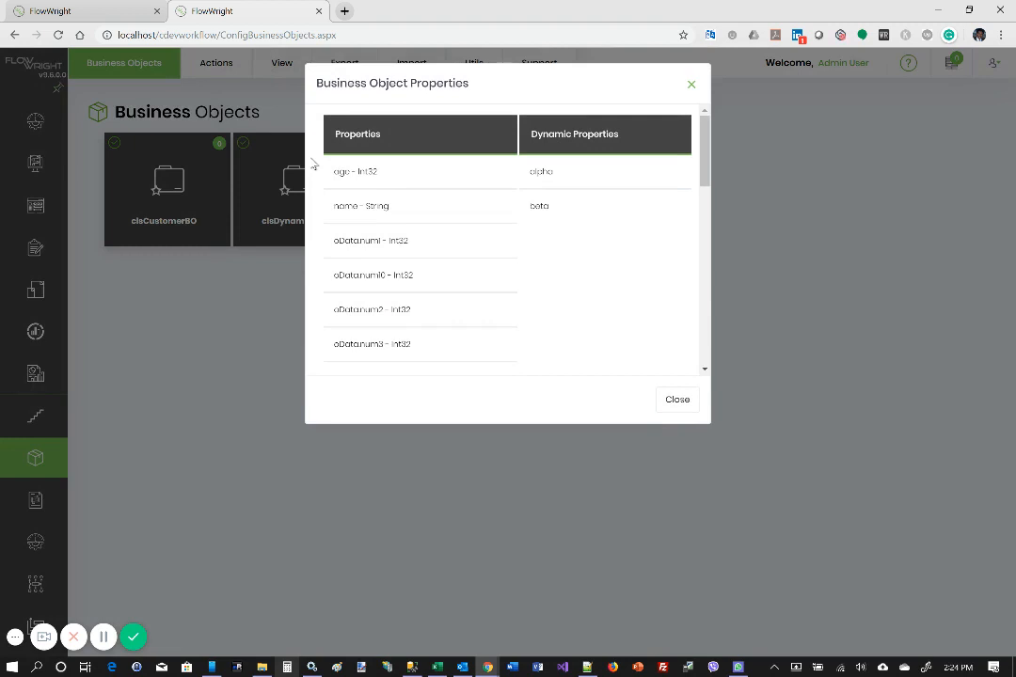
pyautogui.click(679, 400)
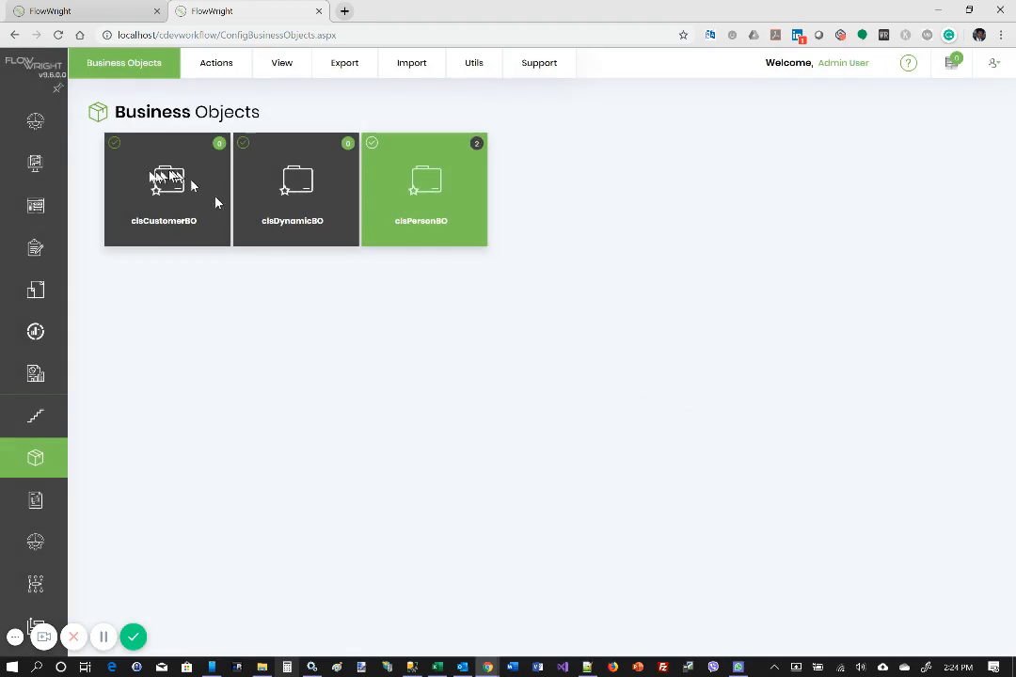
# - Create a workflow definition named "Business Object Example" and open it in the designer
pyautogui.moveTo(58, 168)
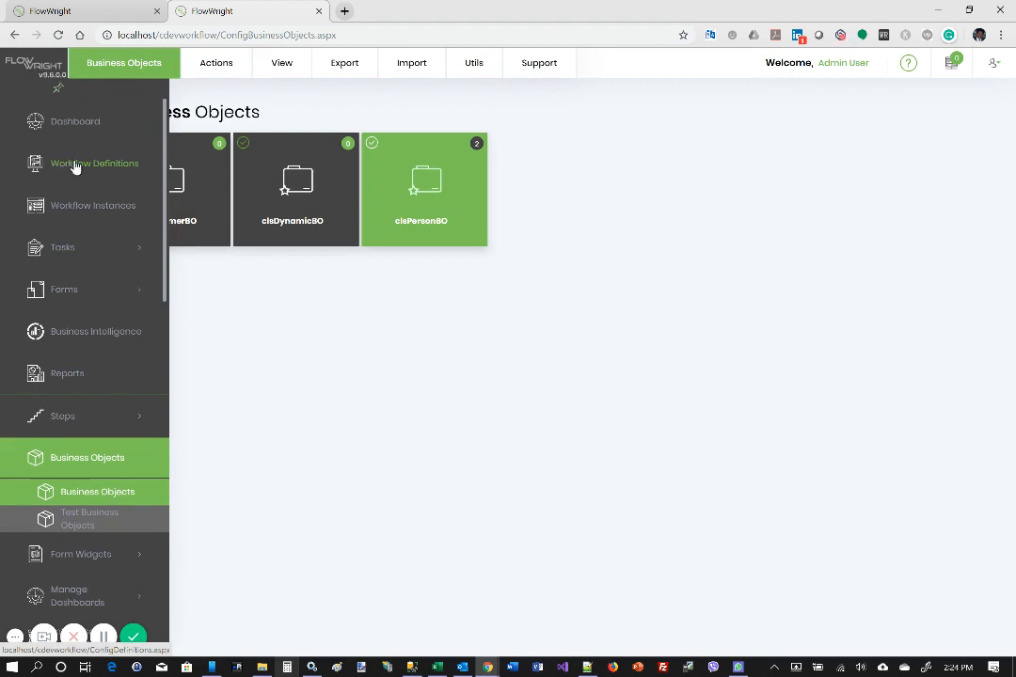
pyautogui.click(75, 166)
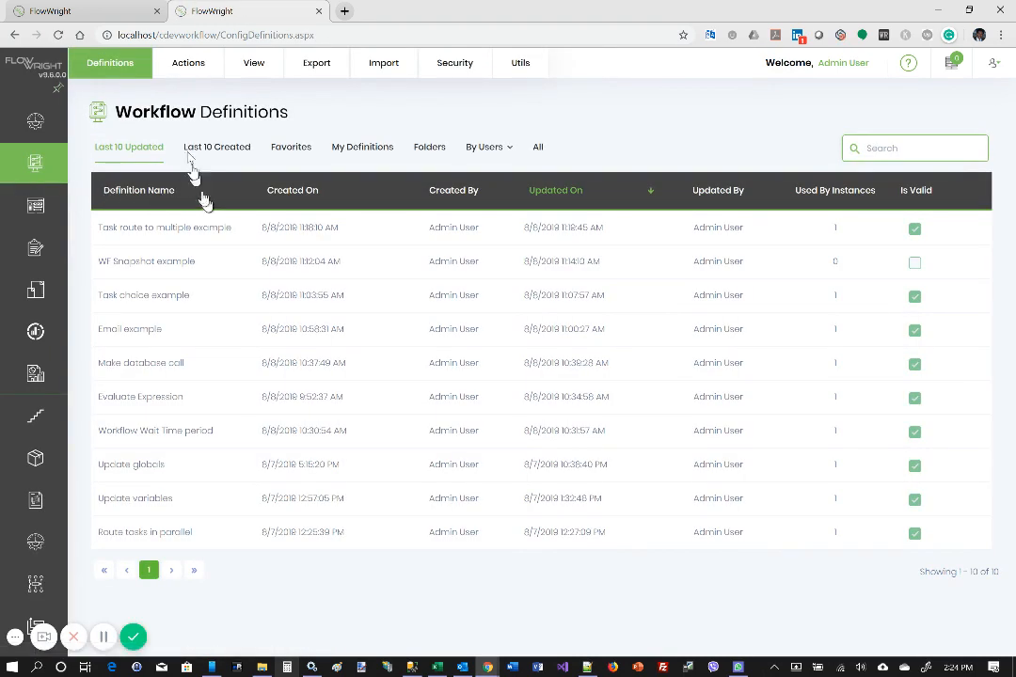
pyautogui.moveTo(188, 64)
pyautogui.click(199, 100)
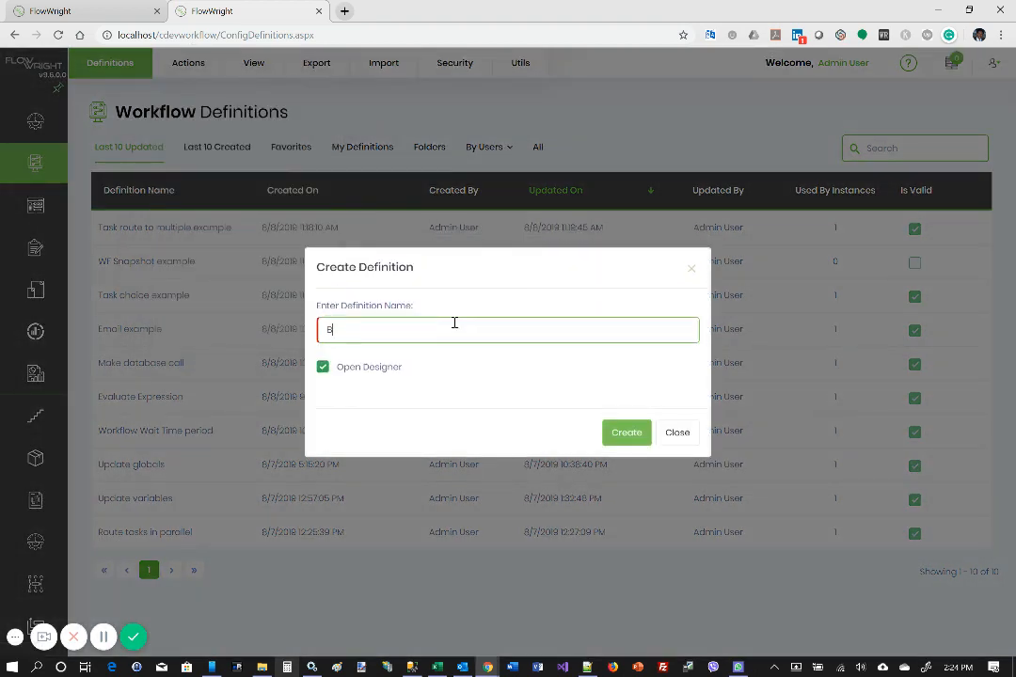
pyautogui.write('Business Object Examp')
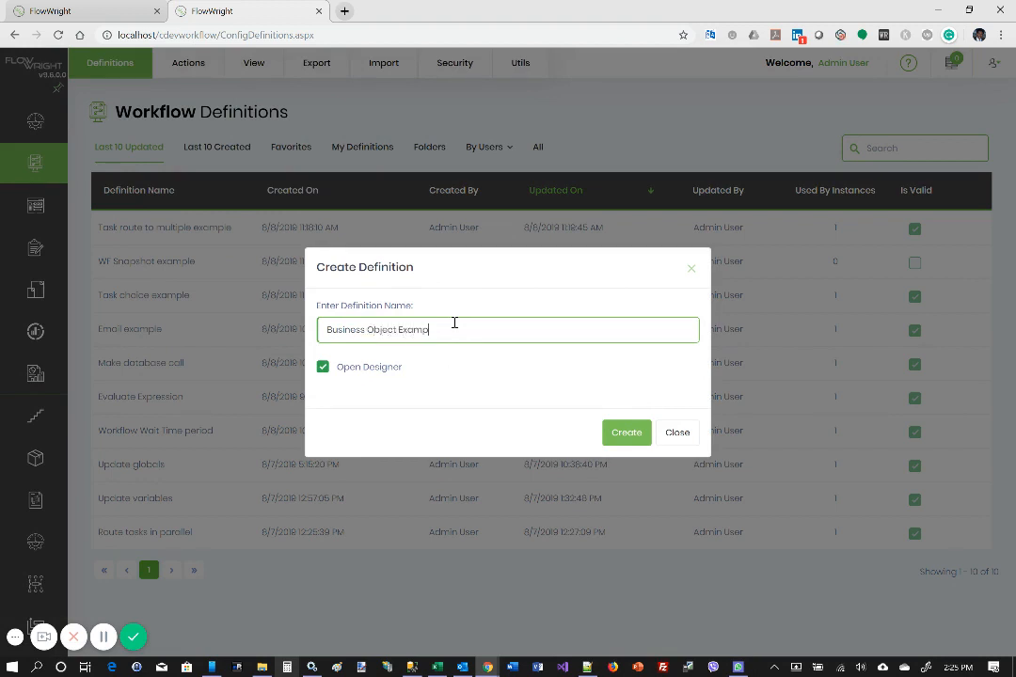
pyautogui.write('le')
pyautogui.click(628, 438)
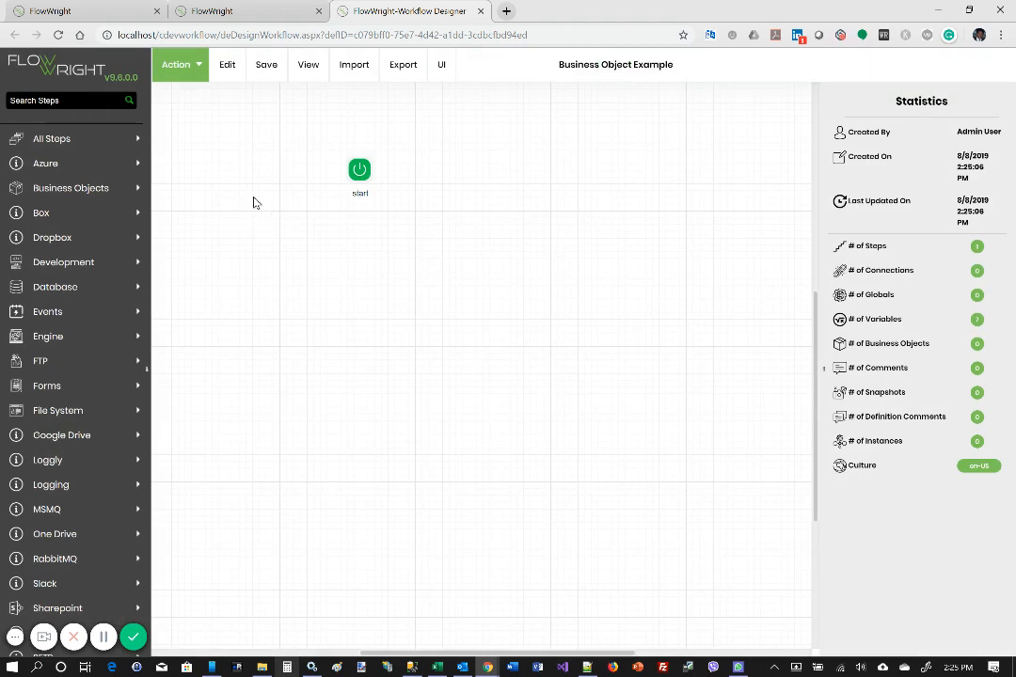
# - Add a business object named Person1 of type clsPersonBO to the workflow
pyautogui.click(169, 71)
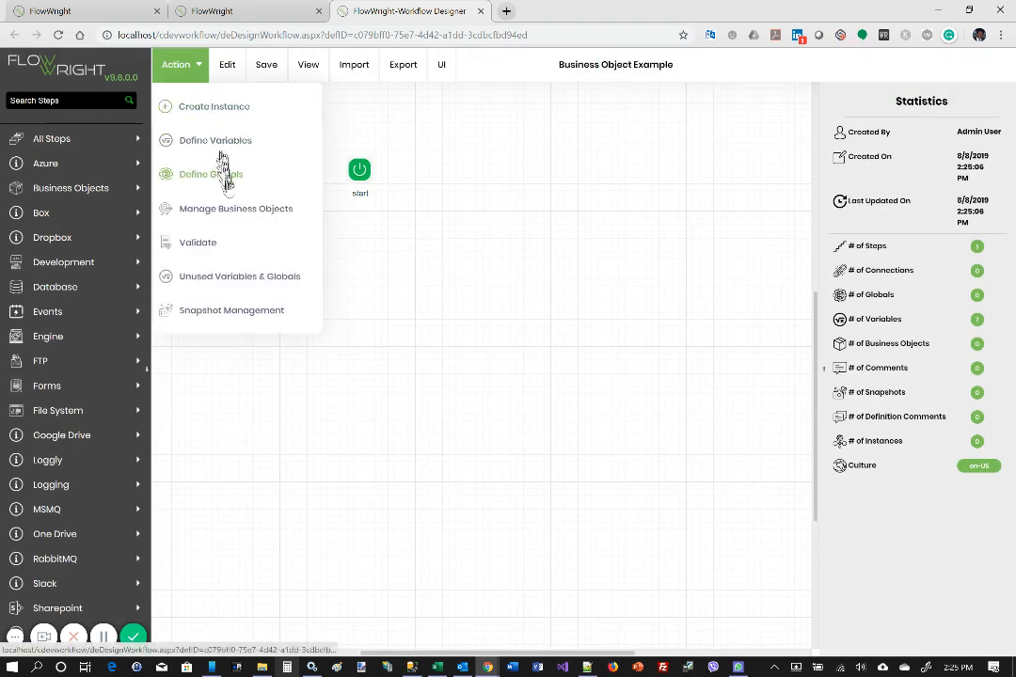
pyautogui.click(235, 210)
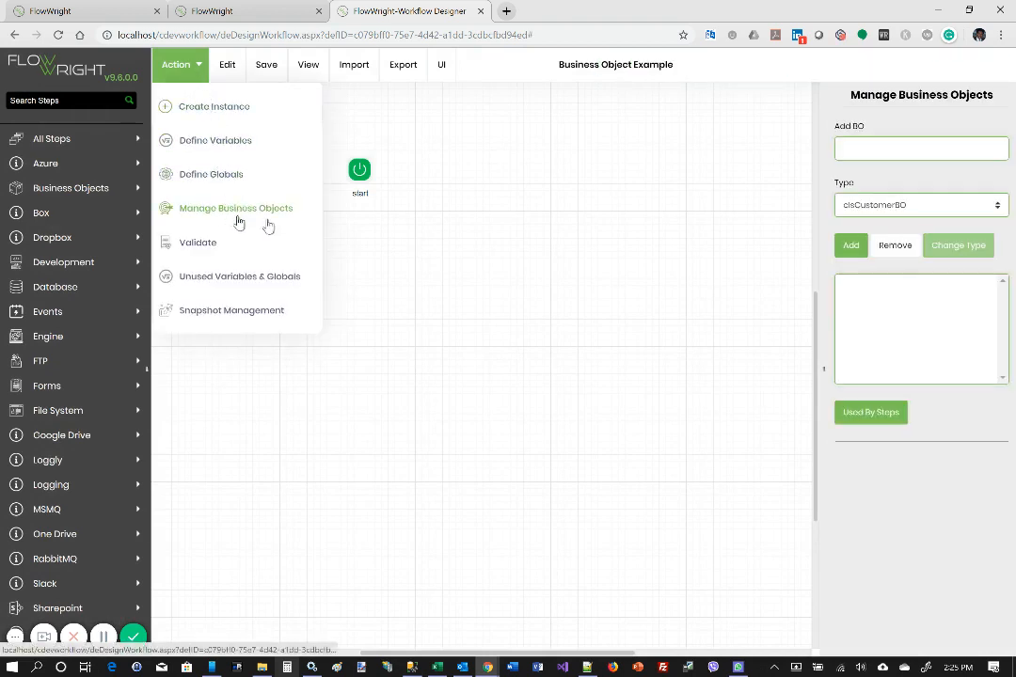
pyautogui.click(911, 148)
pyautogui.write('P')
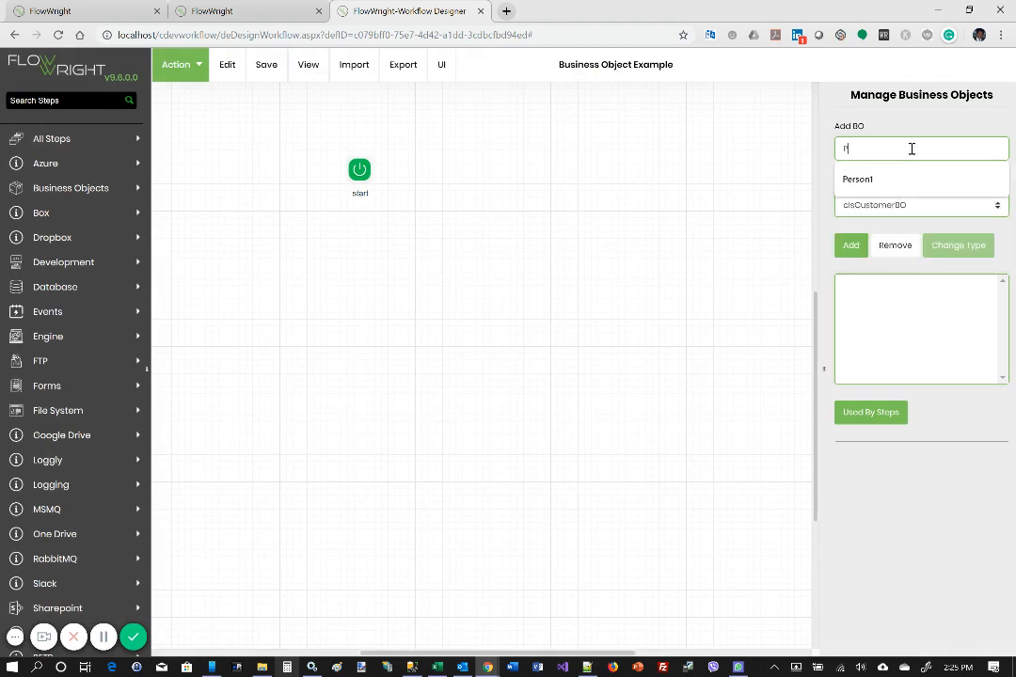
pyautogui.write('erson1')
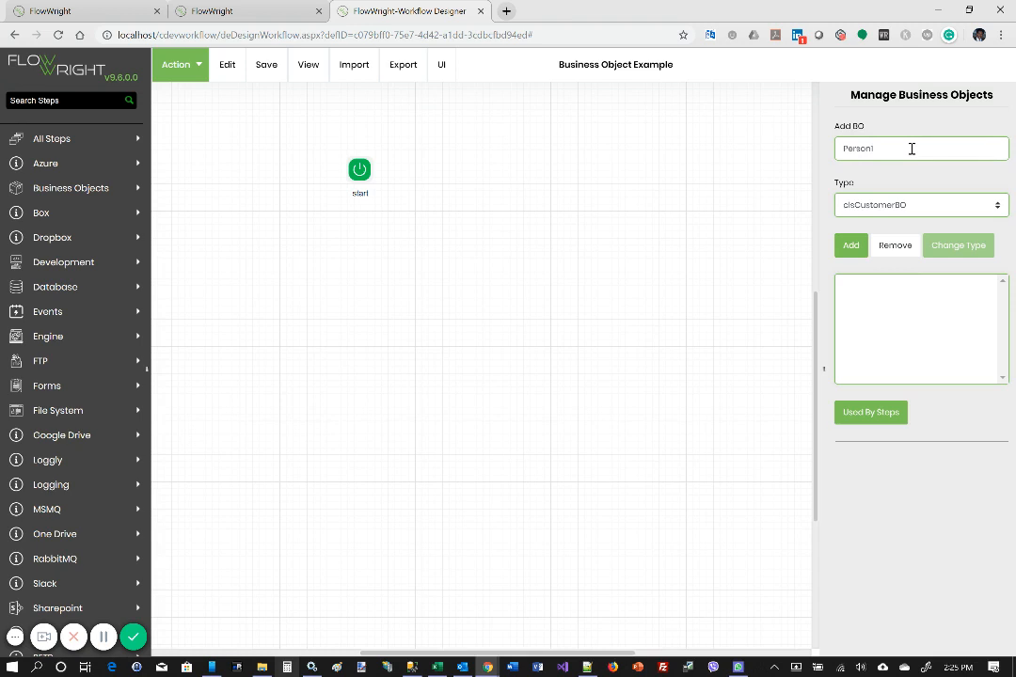
pyautogui.click(900, 206)
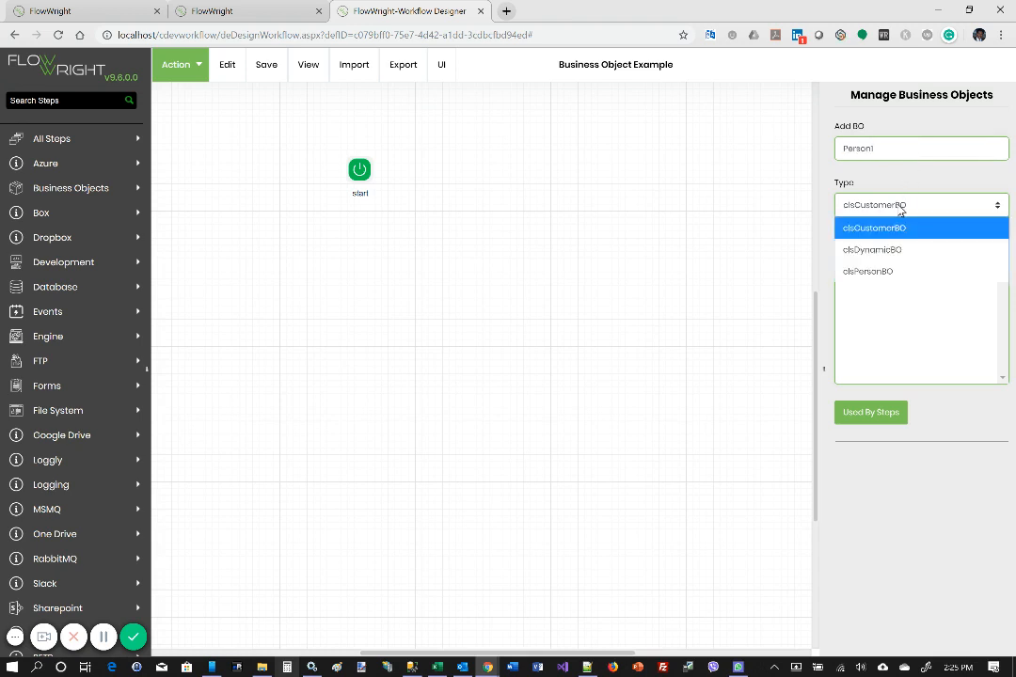
pyautogui.click(883, 272)
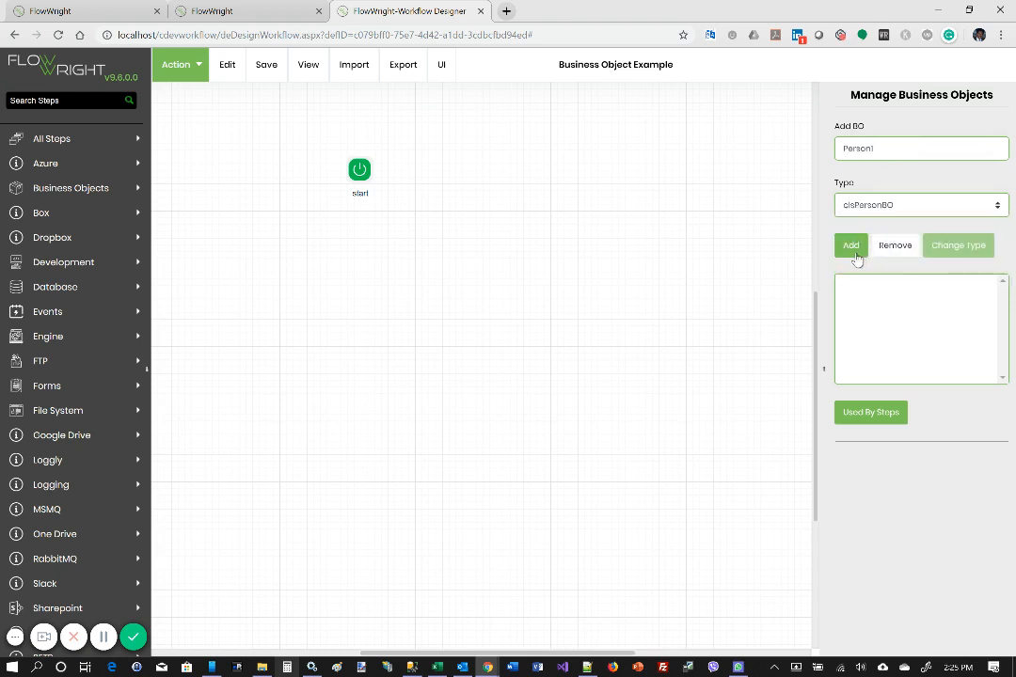
pyautogui.click(852, 246)
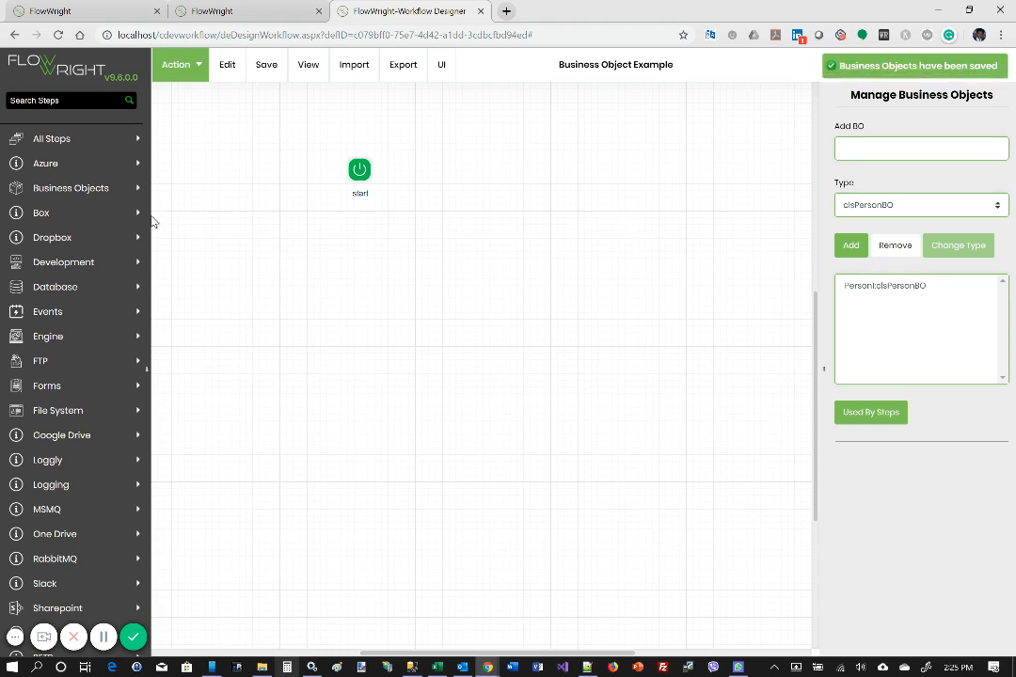
# - Place a "Get a business object" step below and to the right of start, and connect start to it
pyautogui.click(69, 191)
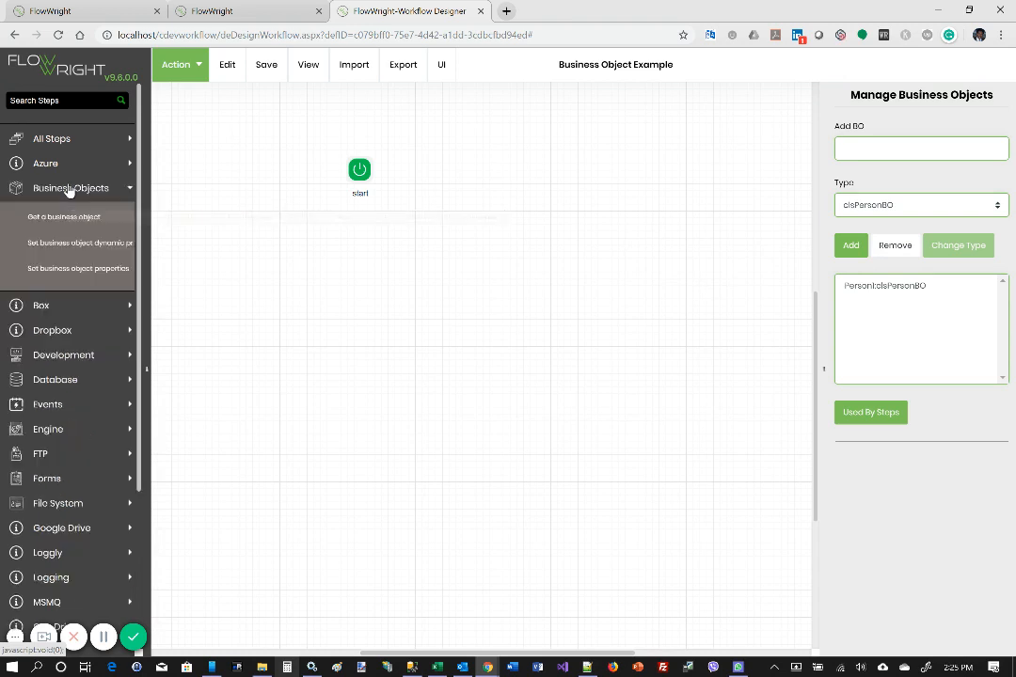
pyautogui.moveTo(60, 216)
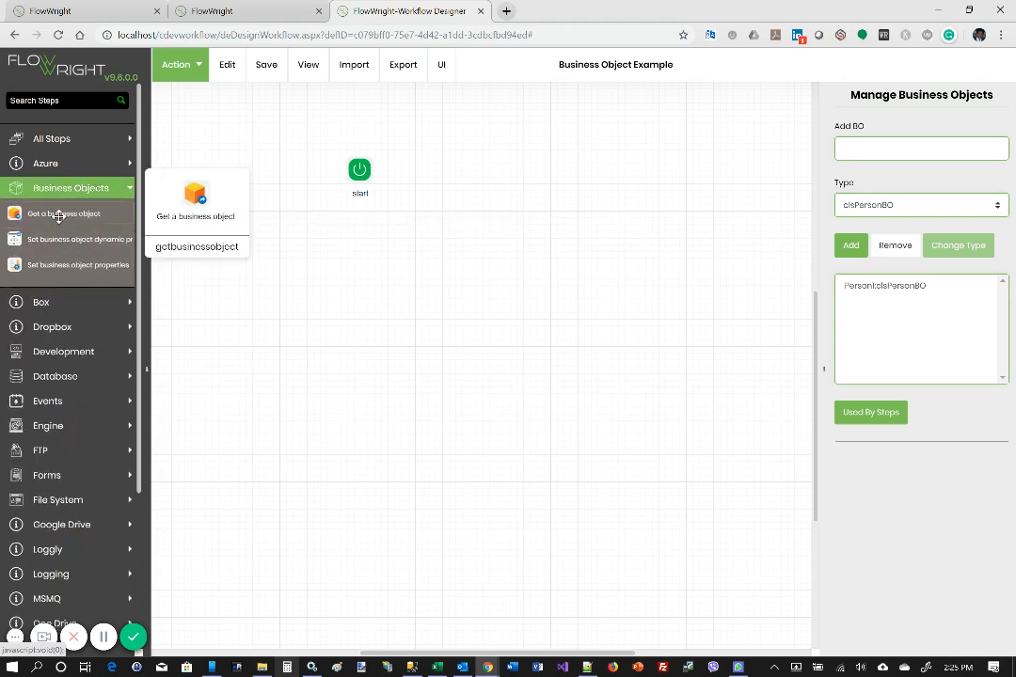
pyautogui.moveTo(59, 216); pyautogui.dragTo(496, 251)
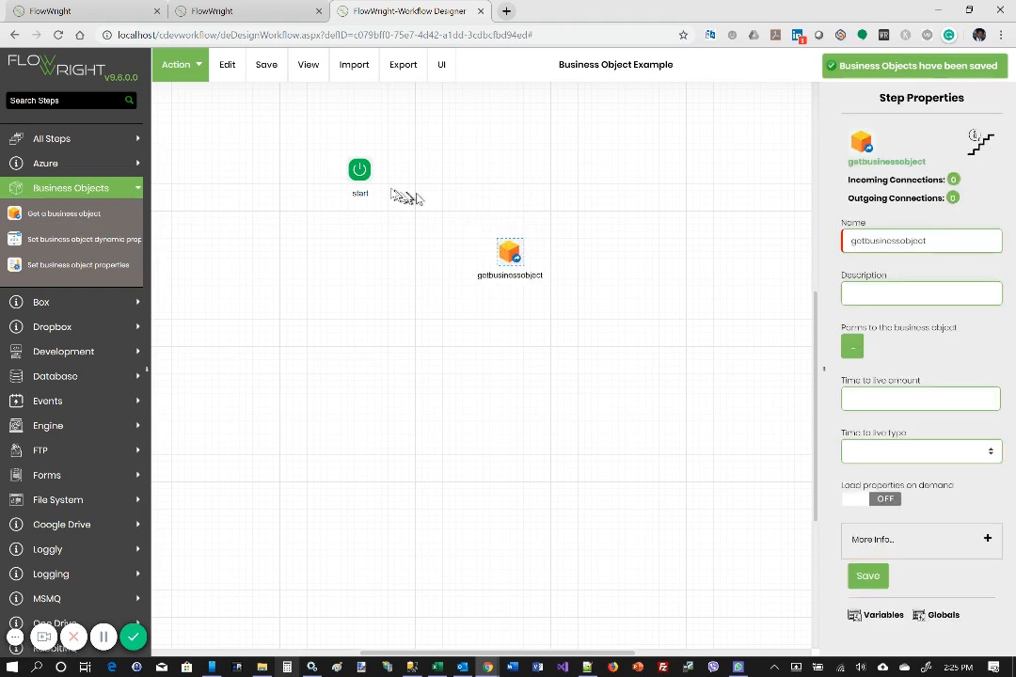
pyautogui.moveTo(363, 171); pyautogui.dragTo(510, 242)
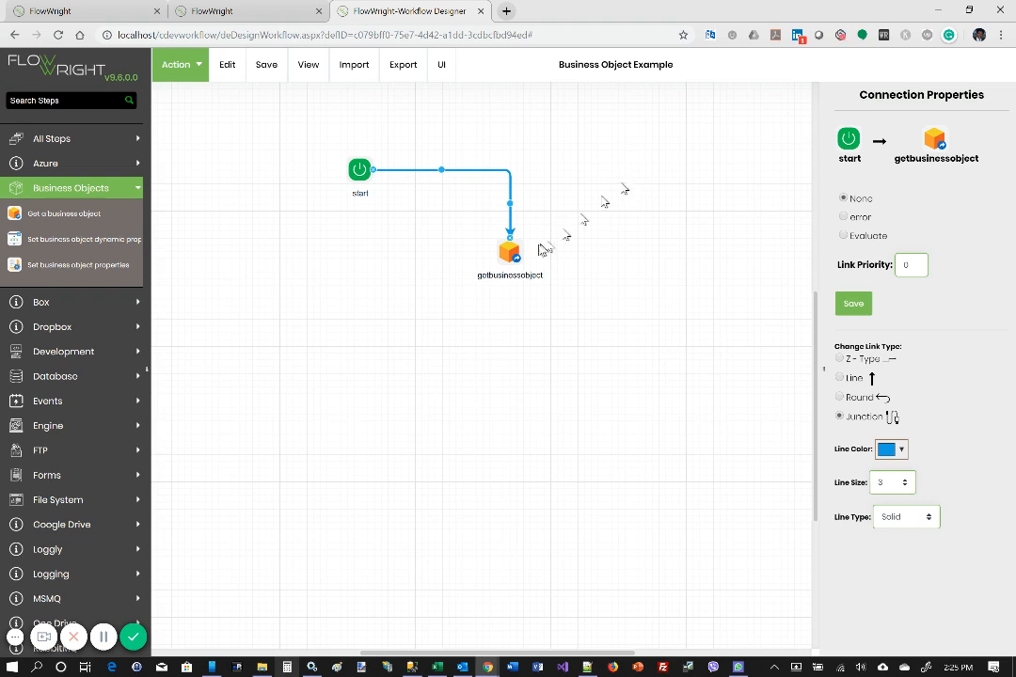
# - Set the getbusinessobject step's parameters to Person1:clsPersonBO with a person's first name, age 45 and result x, and save them
pyautogui.click(511, 254)
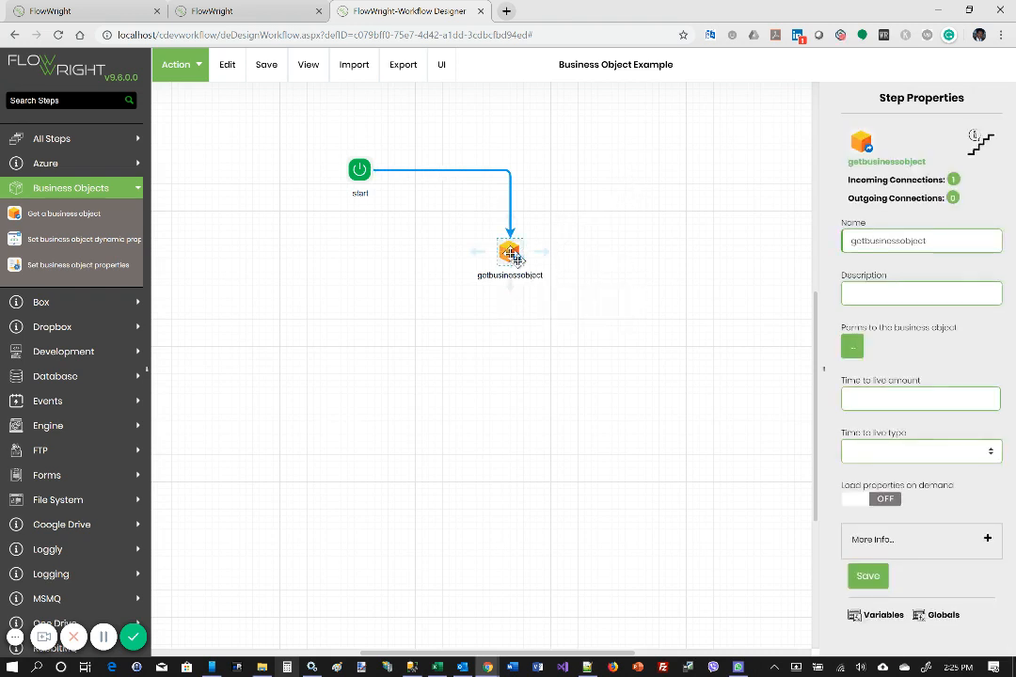
pyautogui.click(852, 348)
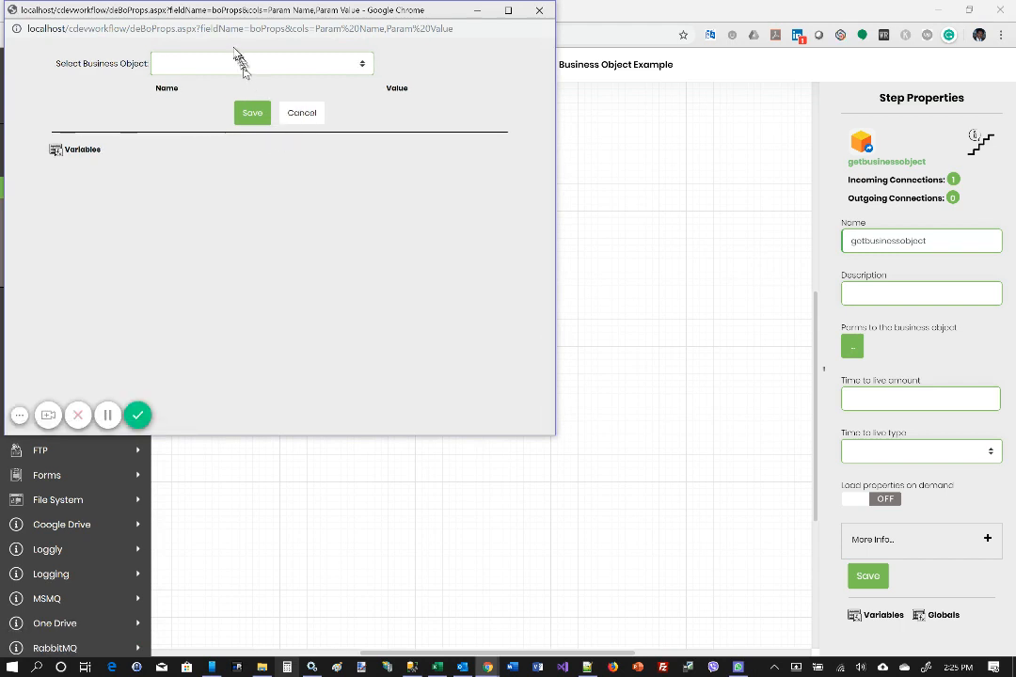
pyautogui.click(238, 64)
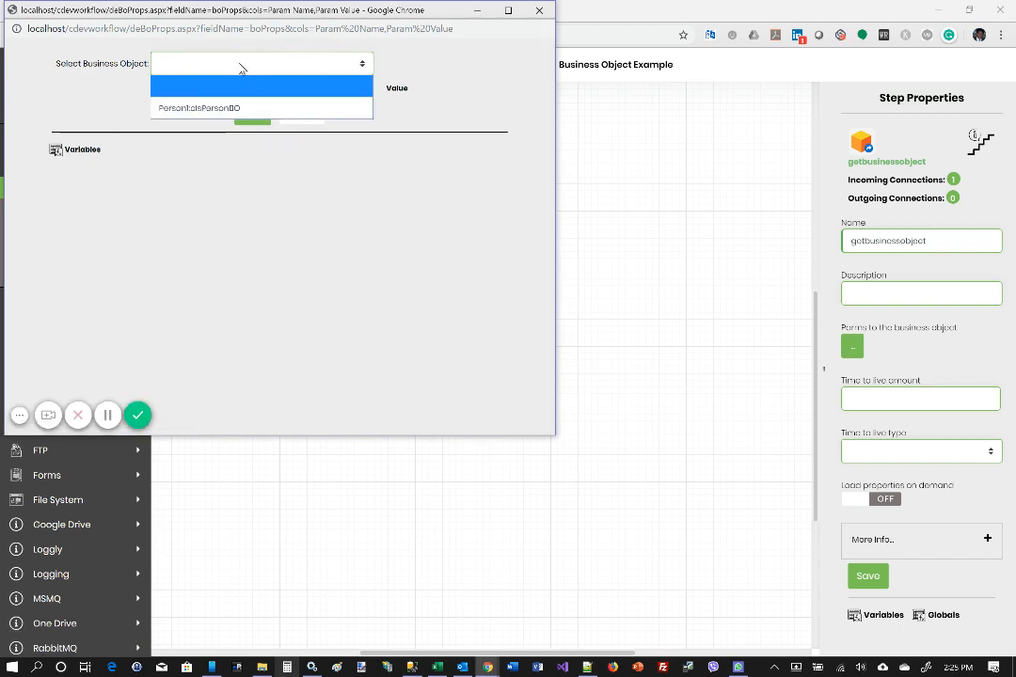
pyautogui.click(206, 109)
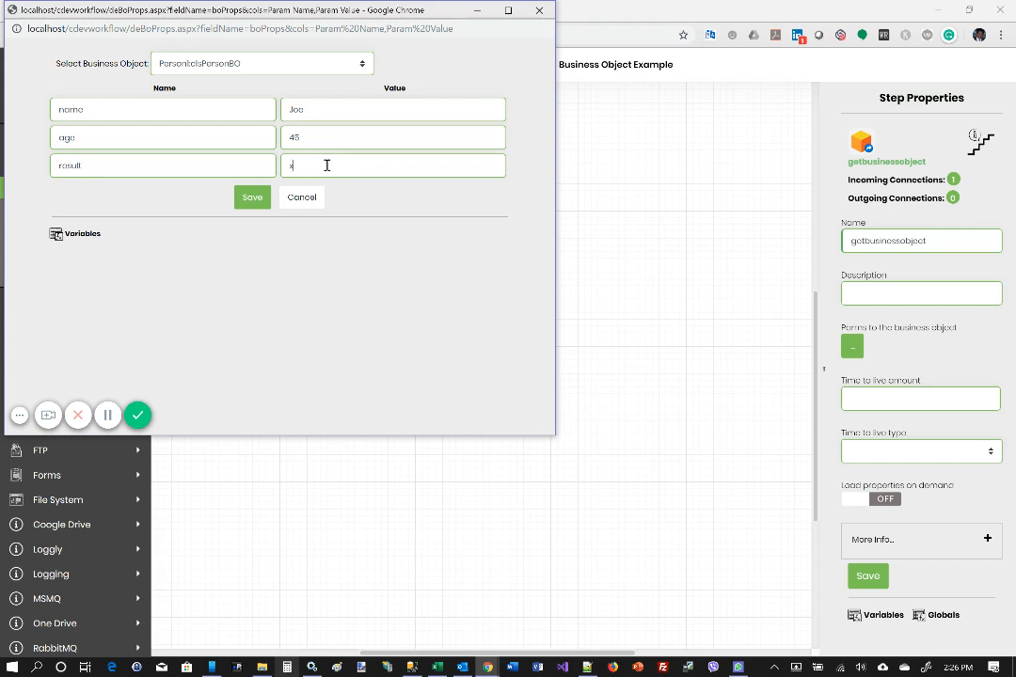
pyautogui.click(253, 197)
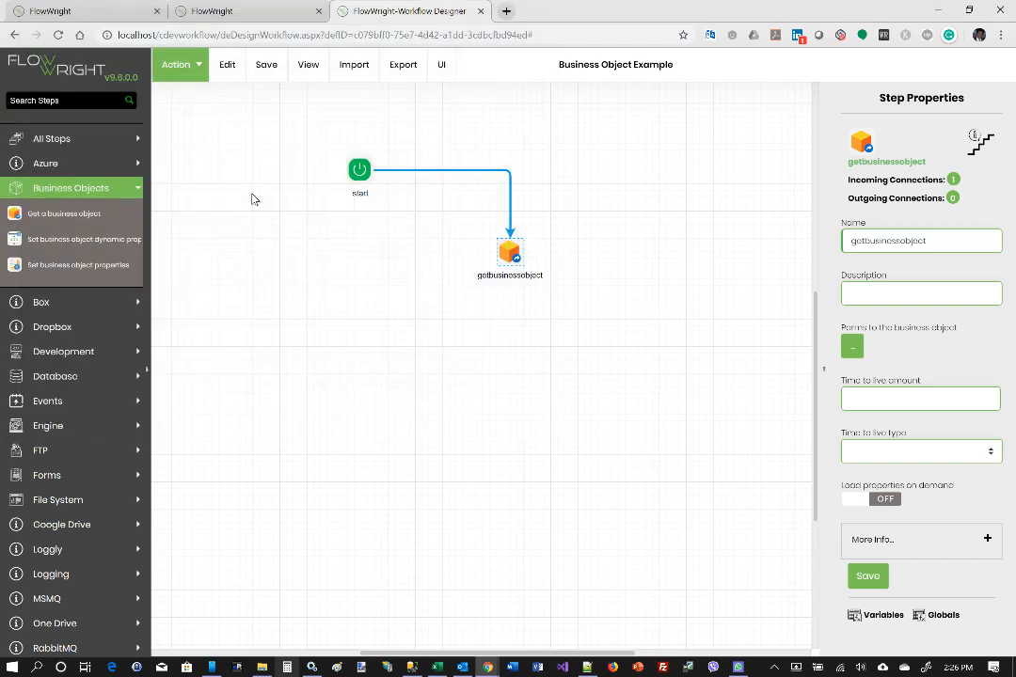
pyautogui.click(438, 346)
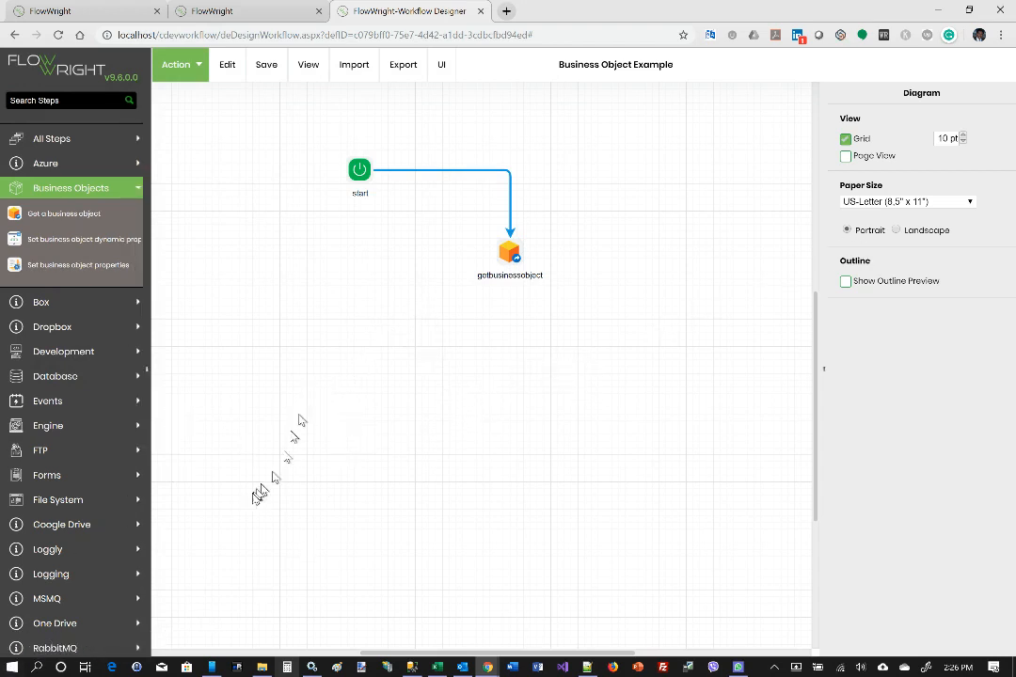
pyautogui.scroll(-3, 252, 499)
pyautogui.scroll(4, 250, 506)
pyautogui.scroll(-3, 263, 499)
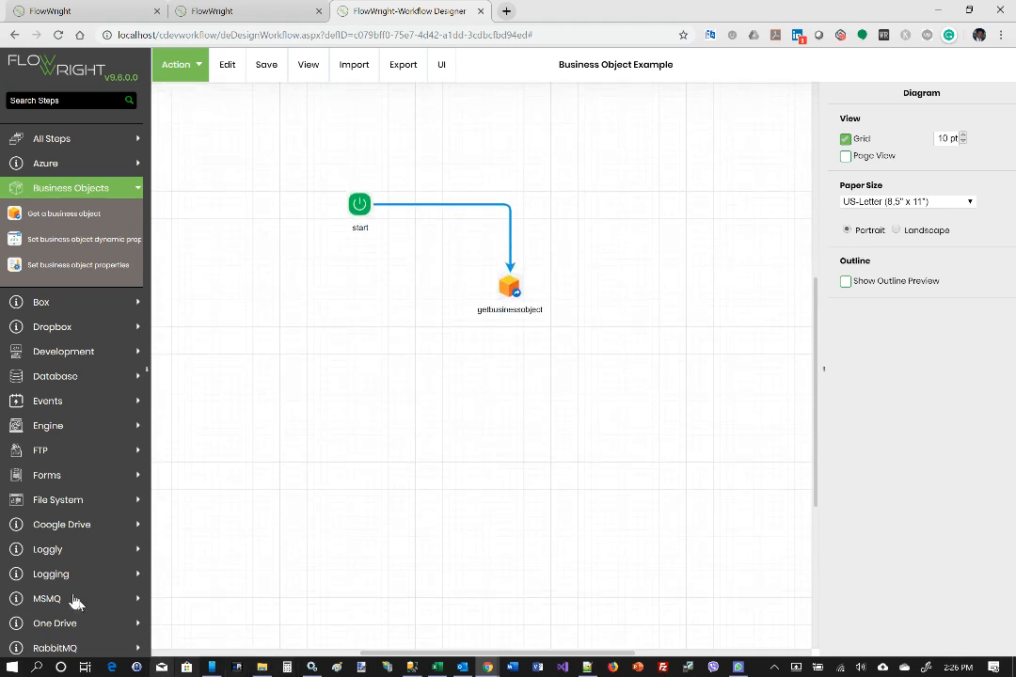
pyautogui.click(938, 8)
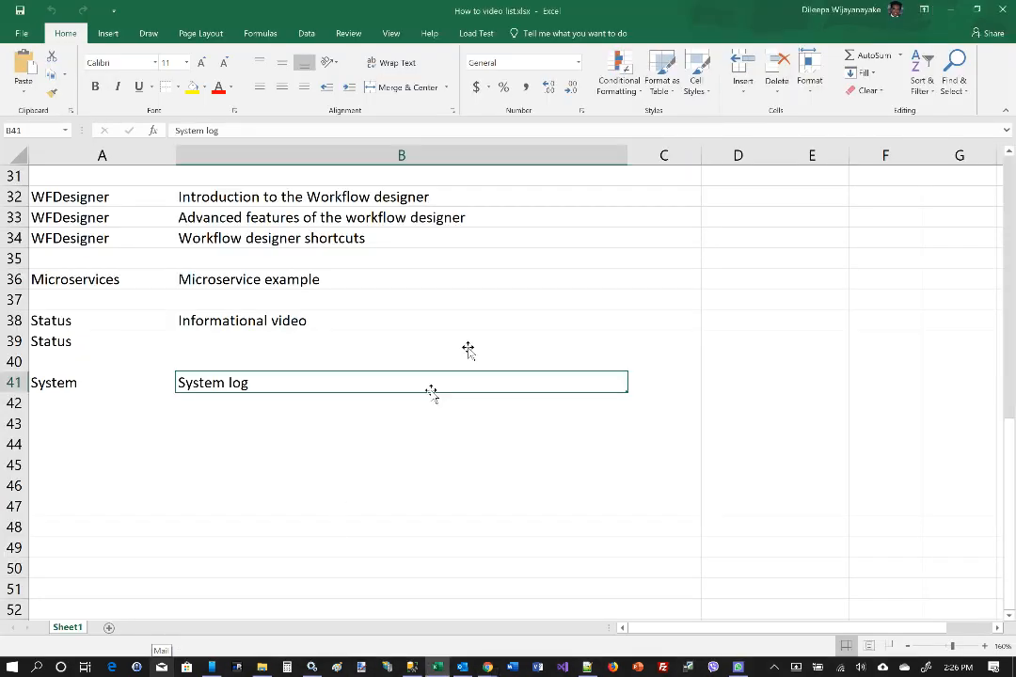
pyautogui.click(488, 666)
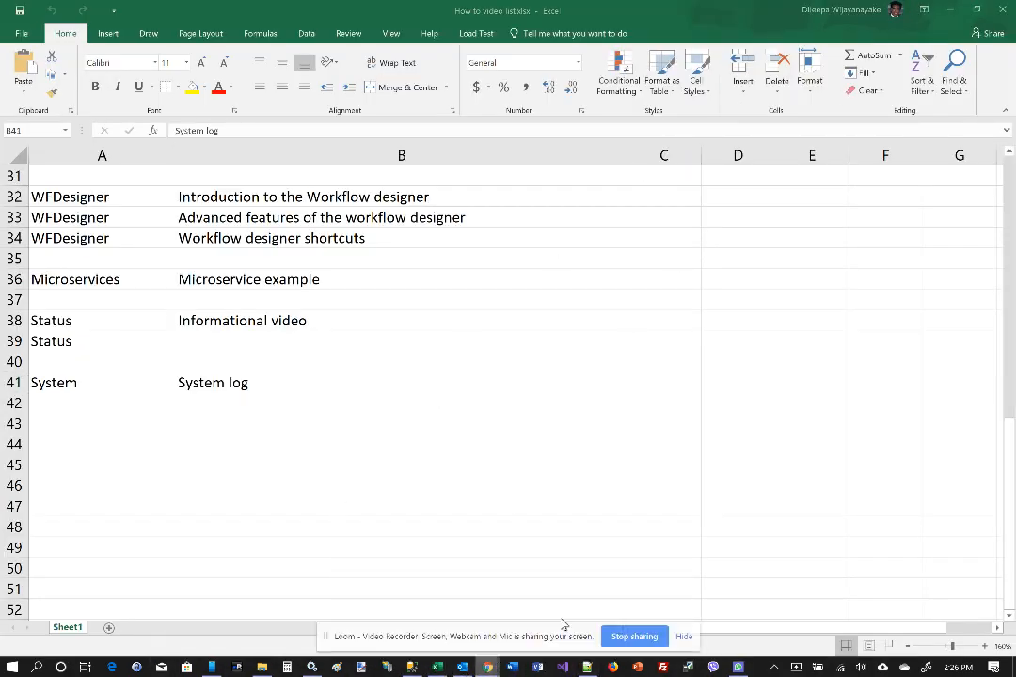
pyautogui.moveTo(478, 670)
pyautogui.click(466, 644)
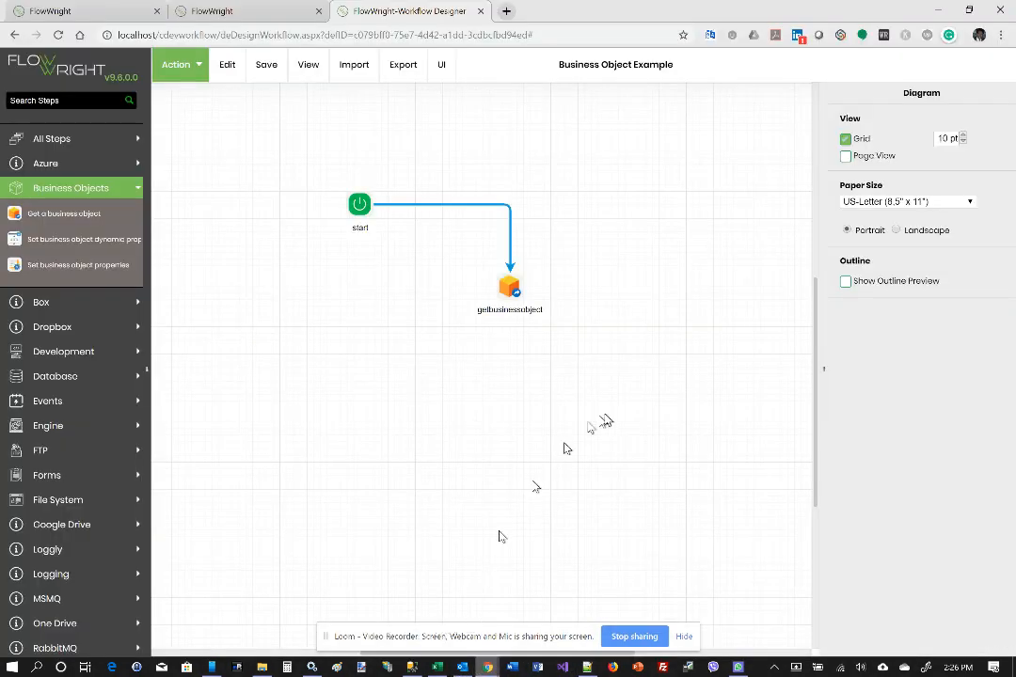
pyautogui.click(683, 638)
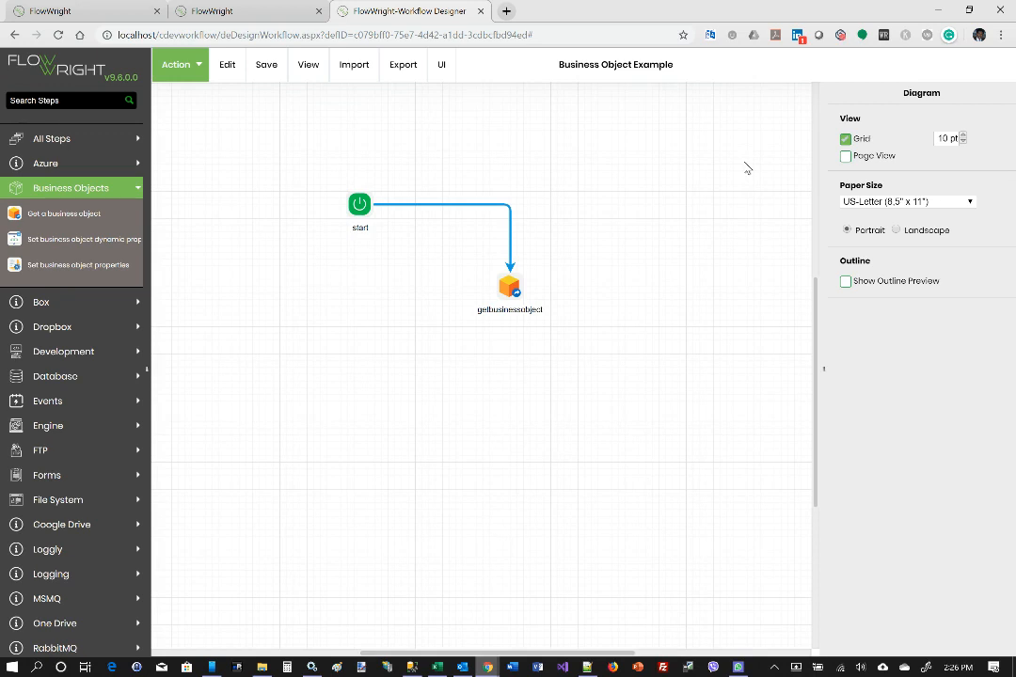
# - Reopen the getbusinessobject step's business object parameters and save them
pyautogui.click(511, 288)
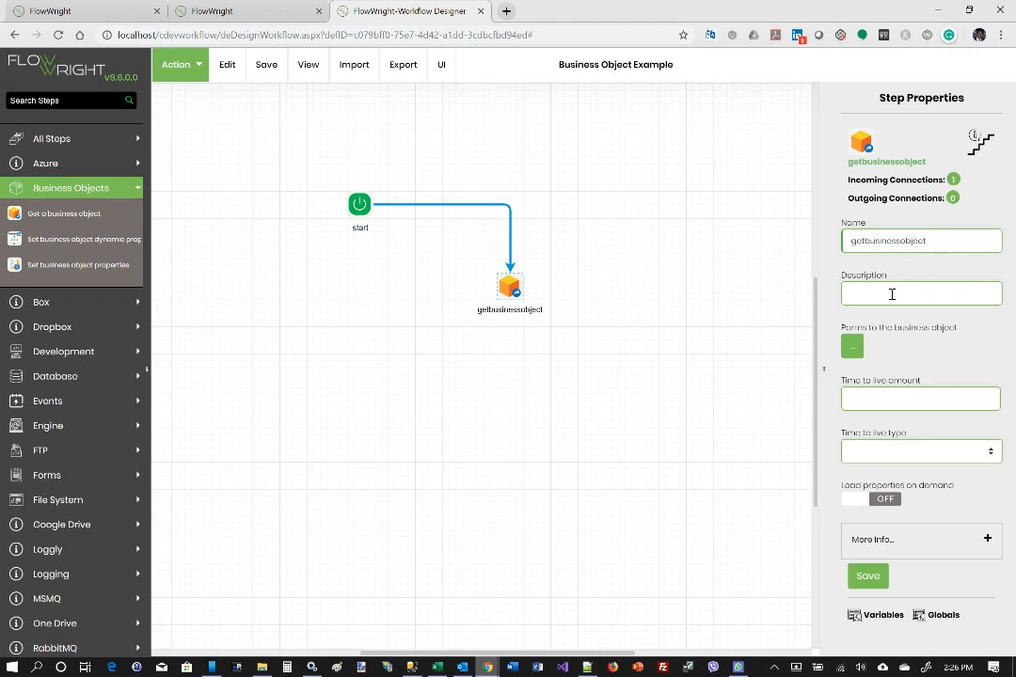
pyautogui.click(851, 348)
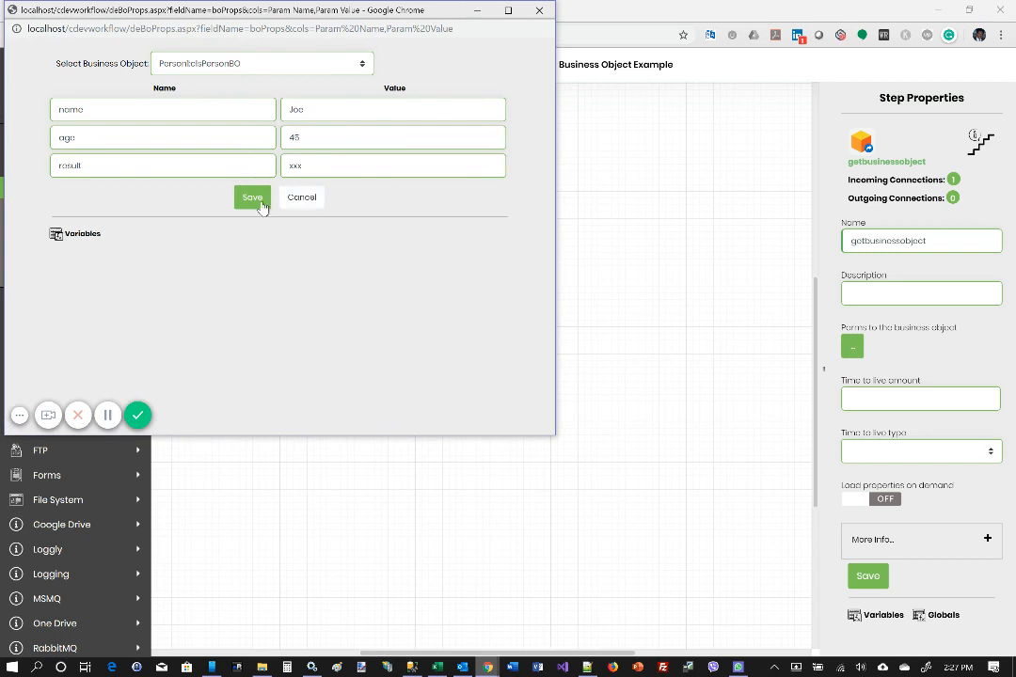
pyautogui.click(262, 207)
pyautogui.click(508, 448)
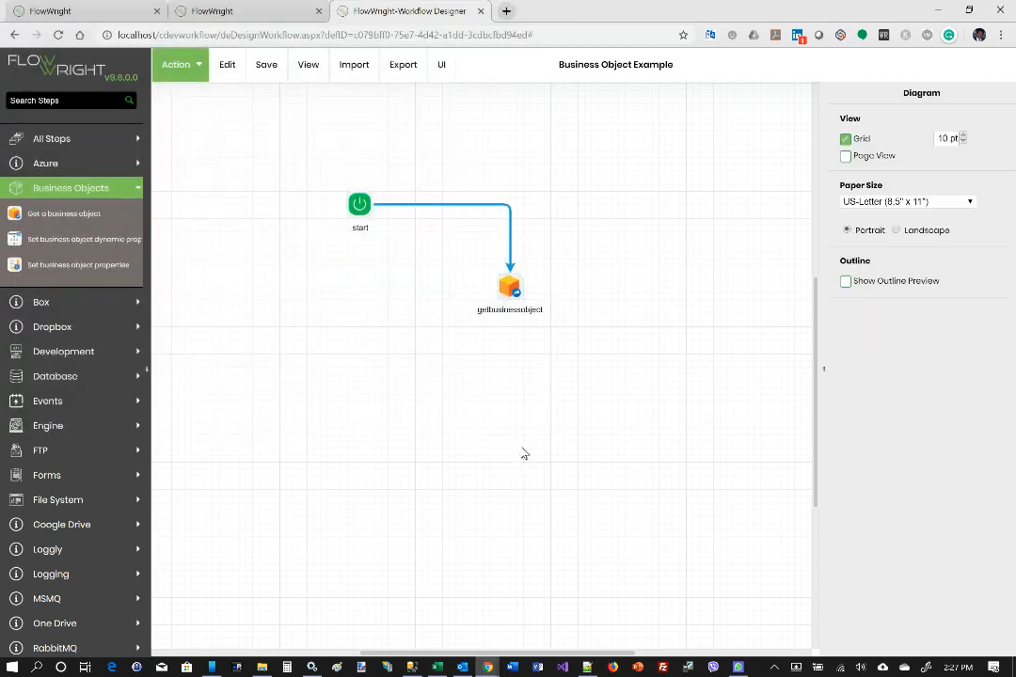
# - Set the getbusinessobject step's time to live to 5 minutes, keep loading properties on demand off, and save the step
pyautogui.click(508, 301)
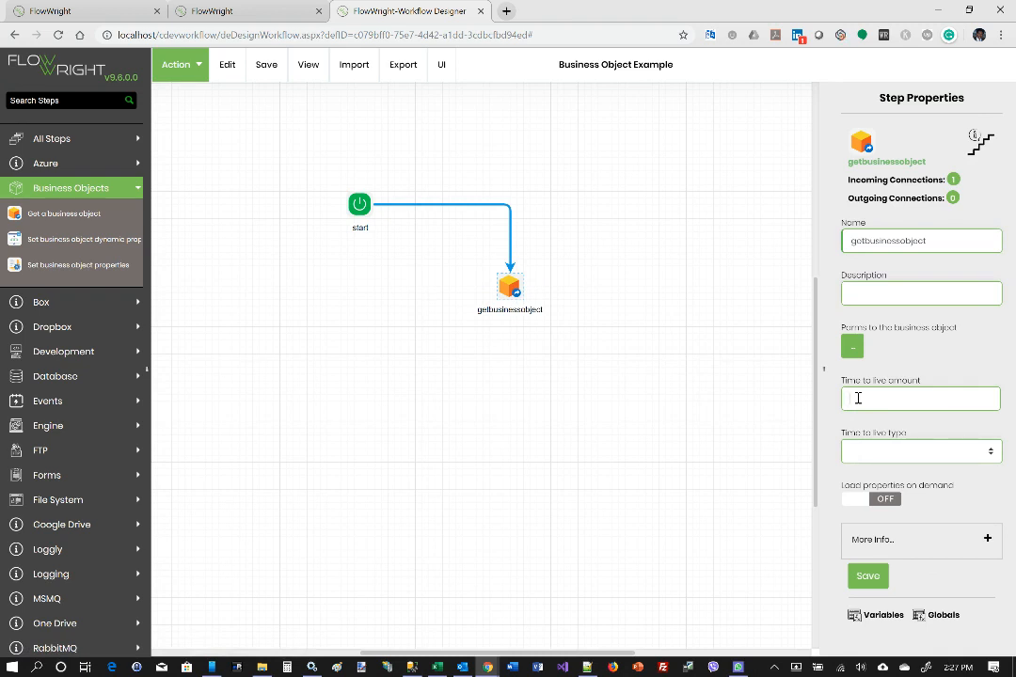
pyautogui.write('5')
pyautogui.click(880, 451)
pyautogui.click(872, 496)
pyautogui.click(879, 580)
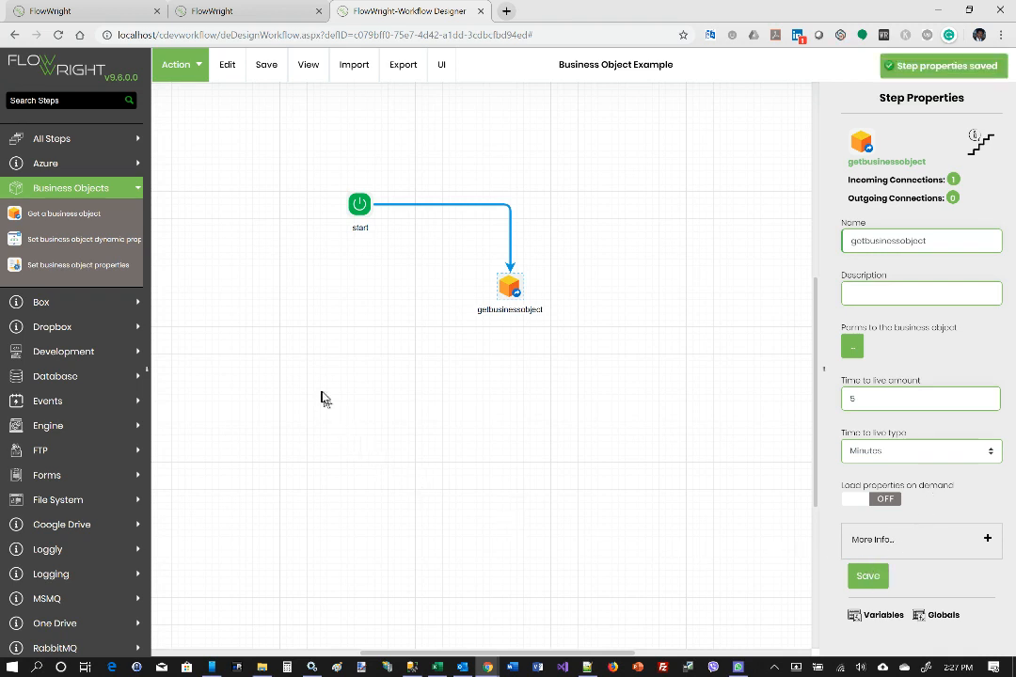
# - Place a decision step that evaluates an expression as True/False below getbusinessobject, and connect getbusinessobject to it
pyautogui.click(63, 98)
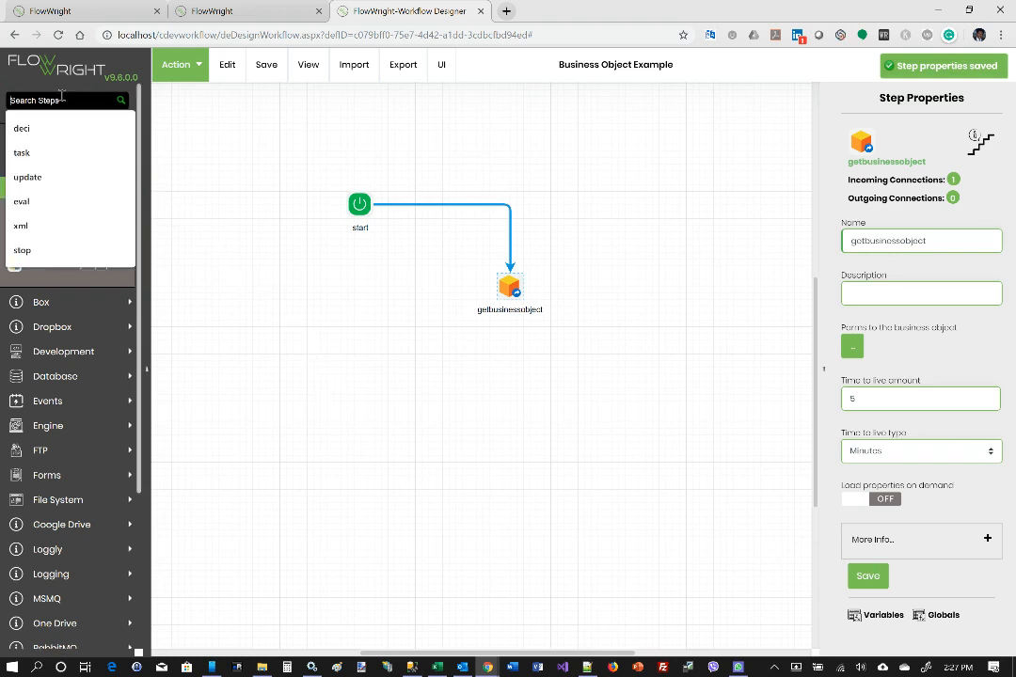
pyautogui.write('deci')
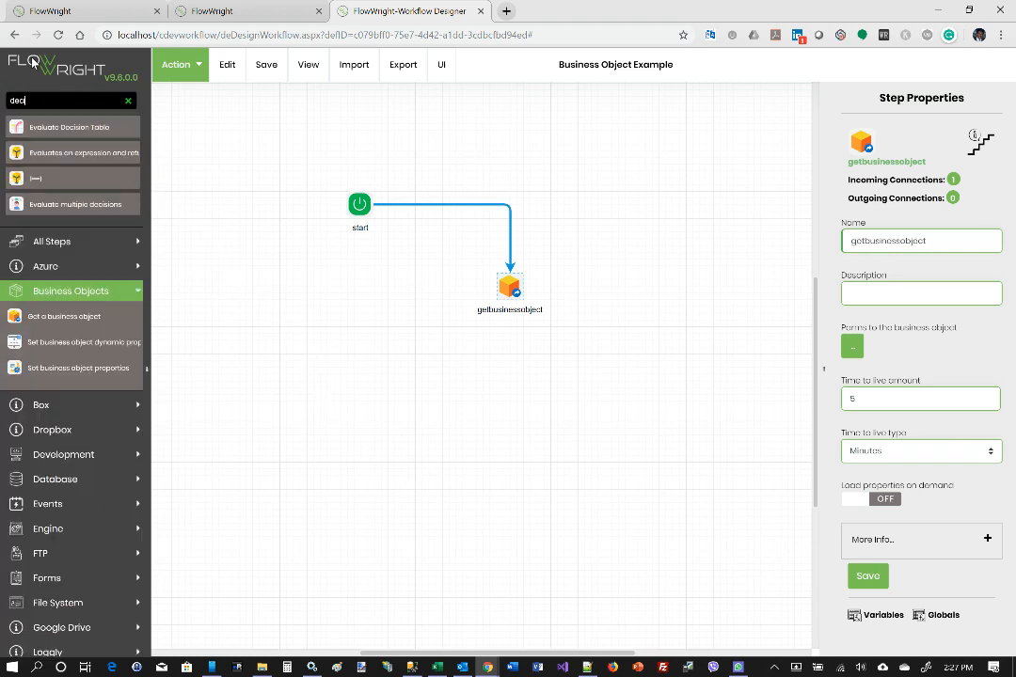
pyautogui.moveTo(49, 150)
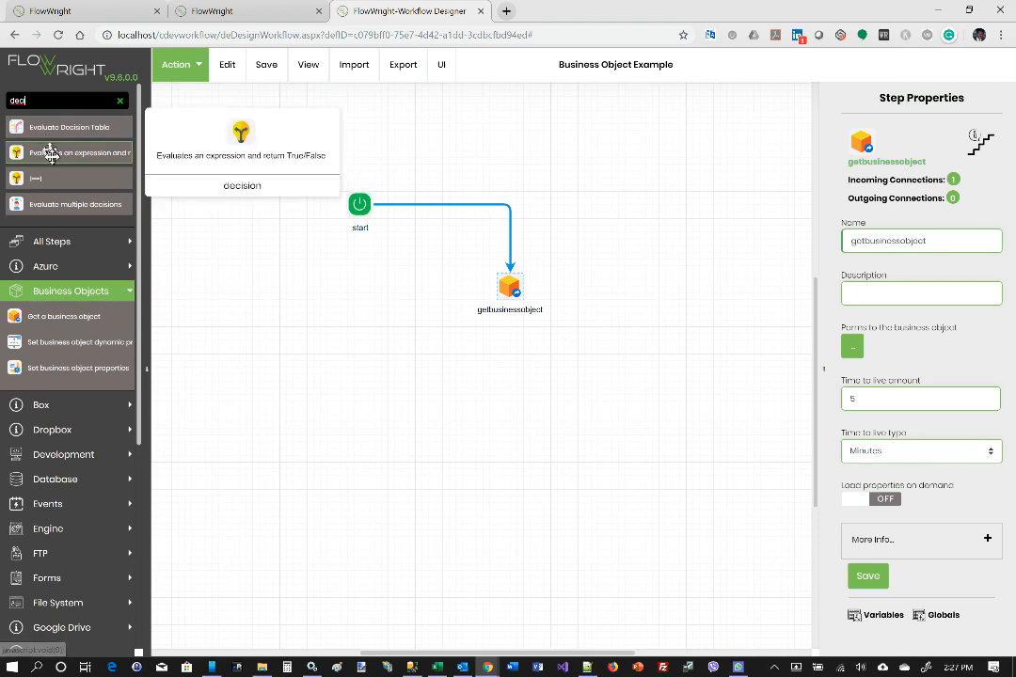
pyautogui.moveTo(54, 161); pyautogui.dragTo(499, 419)
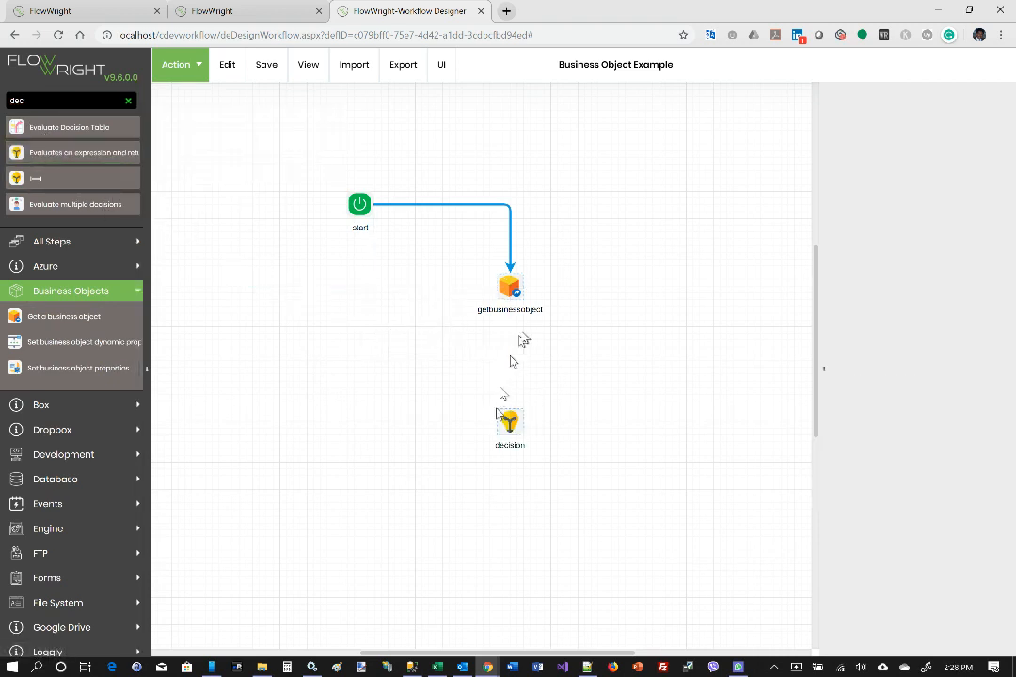
pyautogui.moveTo(509, 301); pyautogui.dragTo(510, 419)
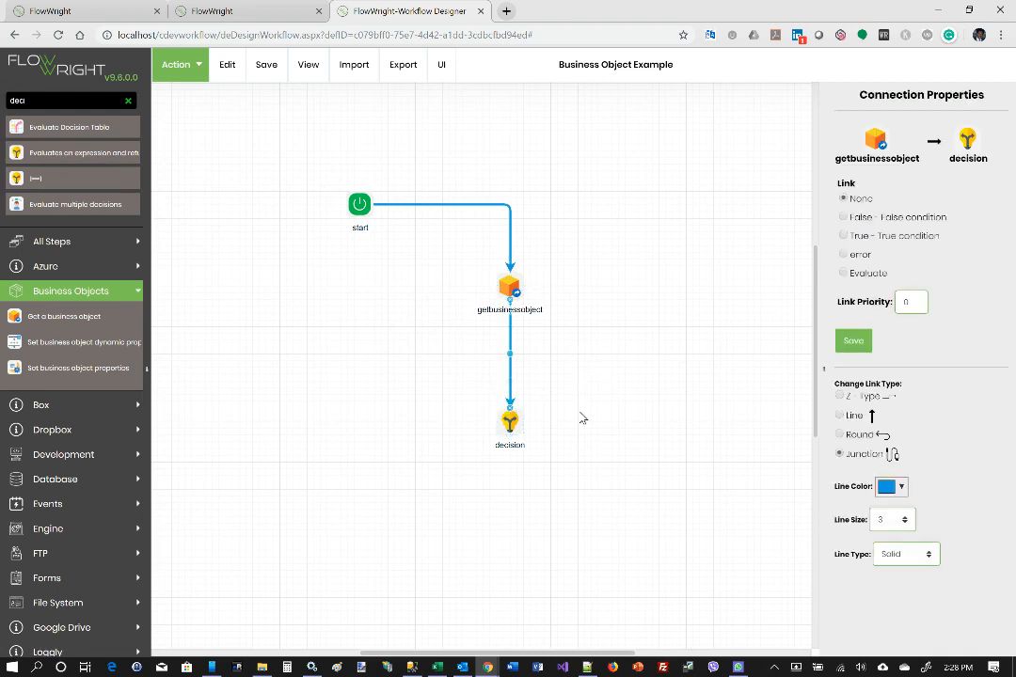
# - Enter the business object property cDevBO.Person1.age as the decision step's condition to evaluate
pyautogui.click(508, 421)
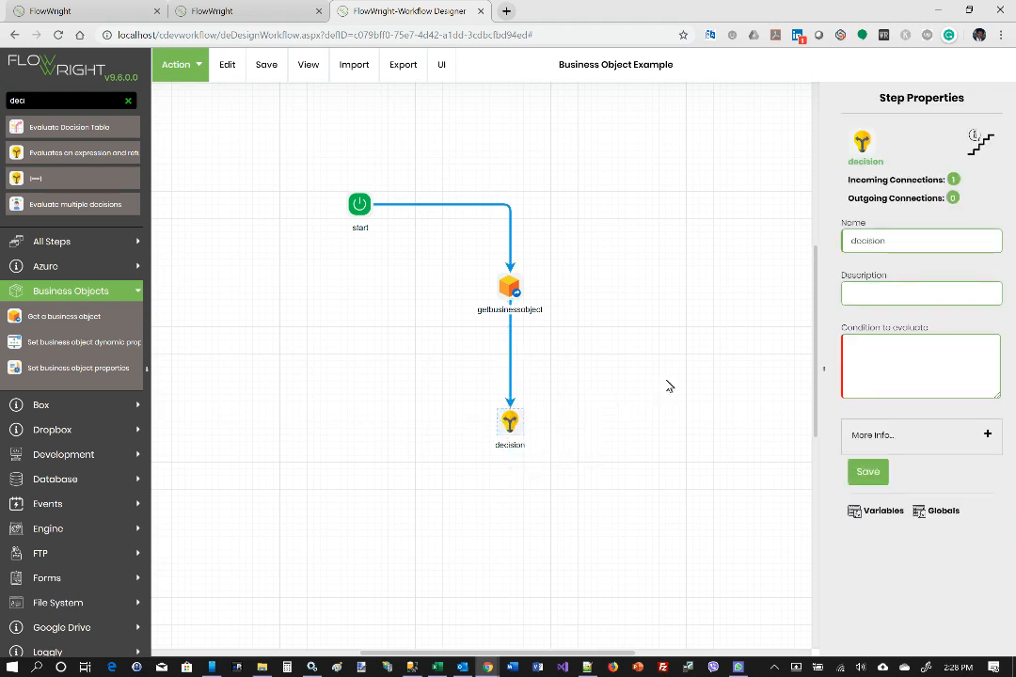
pyautogui.click(919, 357)
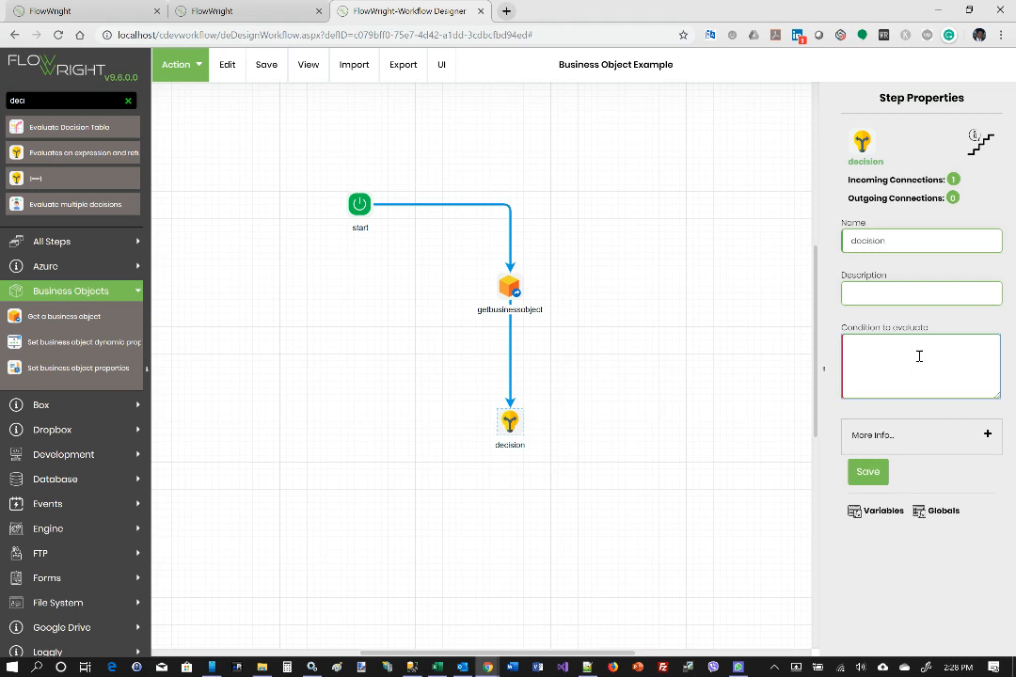
pyautogui.write('in')
pyautogui.write('t.Parse("cDevBO')
pyautogui.press('BackSpace')
pyautogui.press('BackSpace')
pyautogui.press('BackSpace')
pyautogui.press('BackSpace')
pyautogui.press('BackSpace')
pyautogui.press('BackSpace')
pyautogui.press('BackSpace')
pyautogui.press('BackSpace')
pyautogui.press('BackSpace')
pyautogui.press('BackSpace')
pyautogui.press('BackSpace')
pyautogui.write('.')
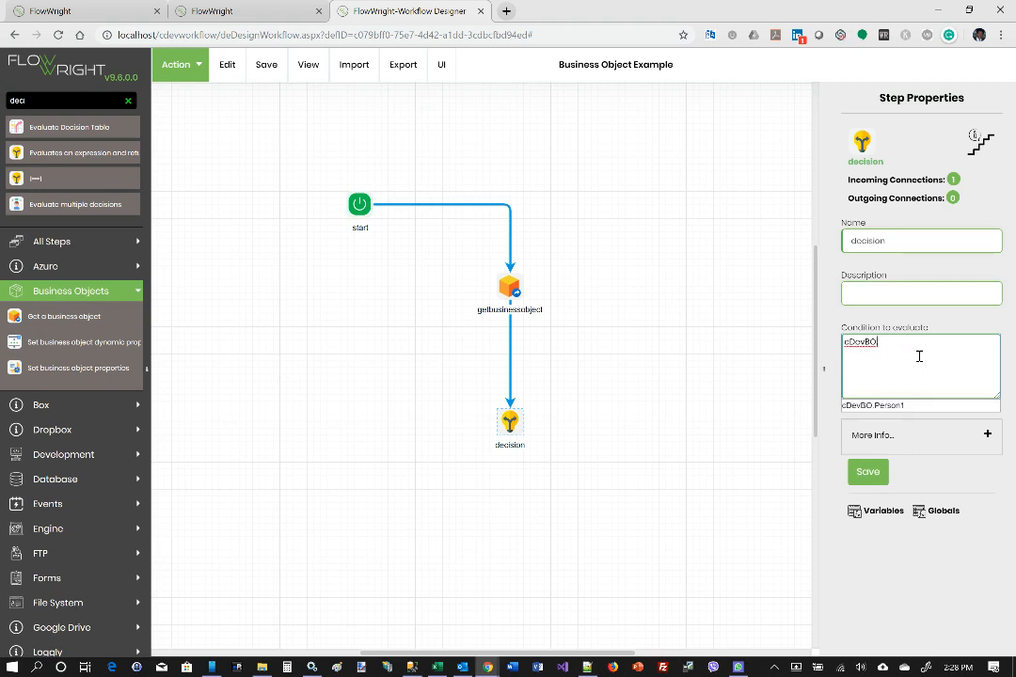
pyautogui.click(907, 406)
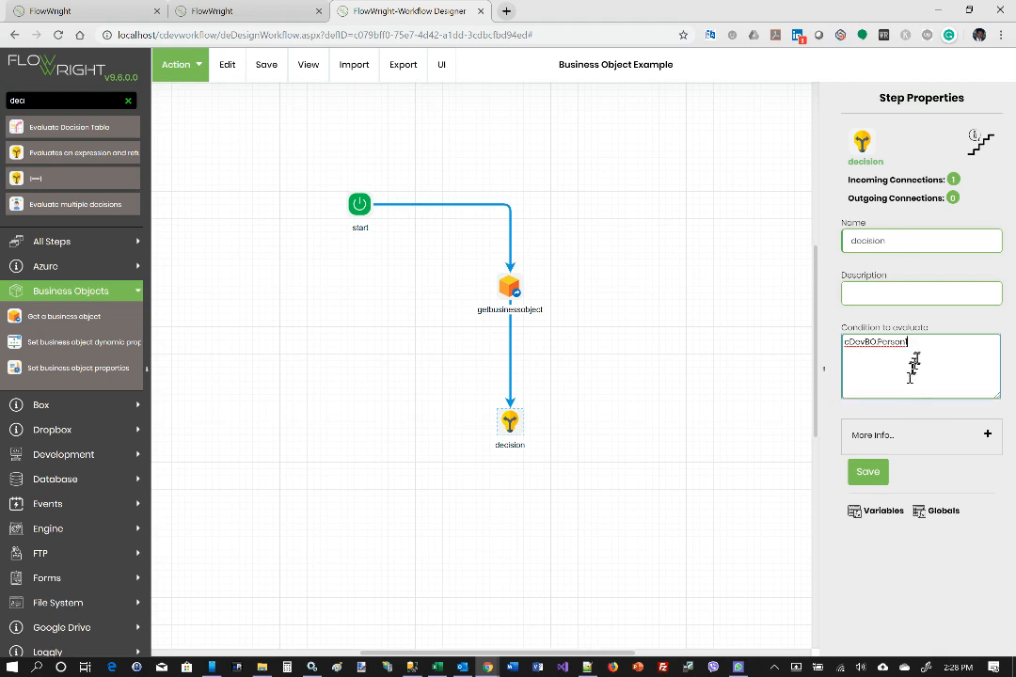
pyautogui.write('.')
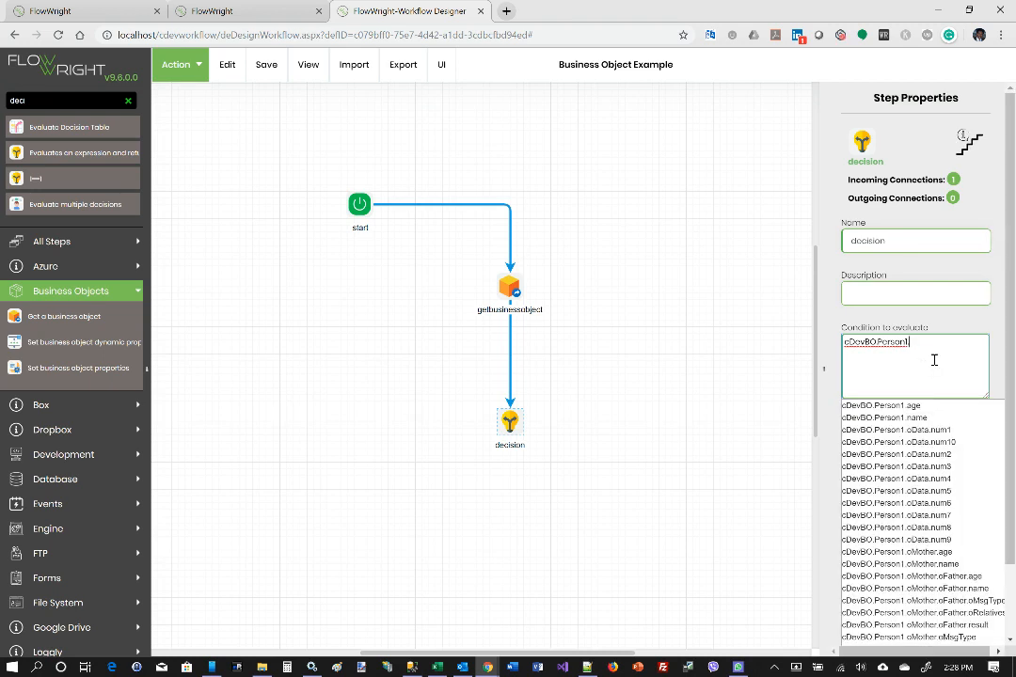
pyautogui.click(900, 411)
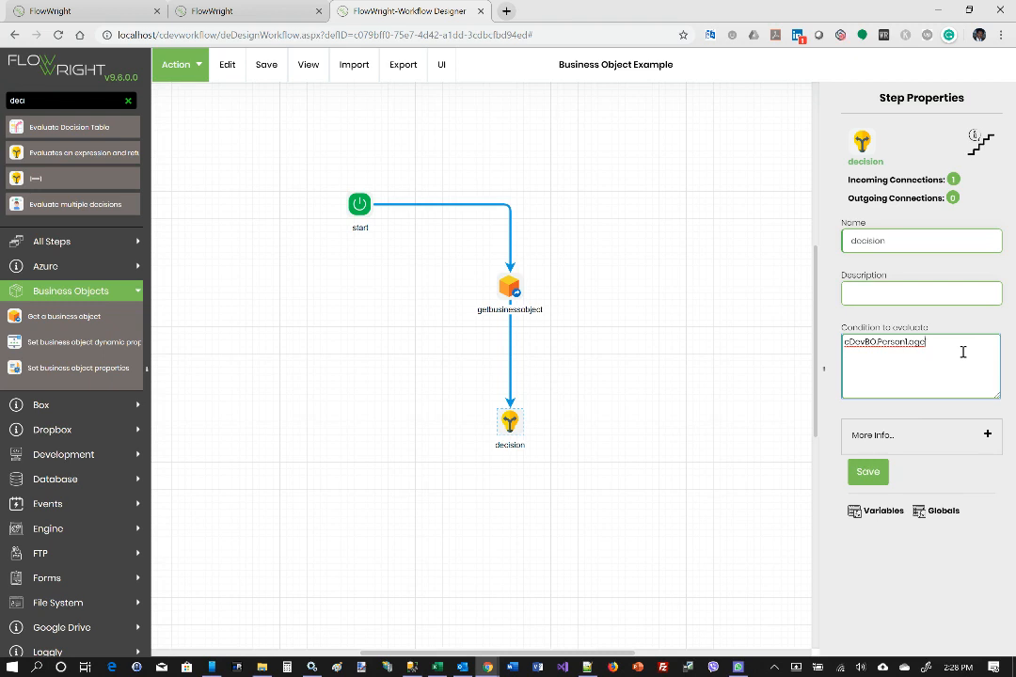
# - Complete the decision's condition as int.Parse("cDevBO.Person1.age") > 18 and save the step
pyautogui.write('"')
pyautogui.write('int')
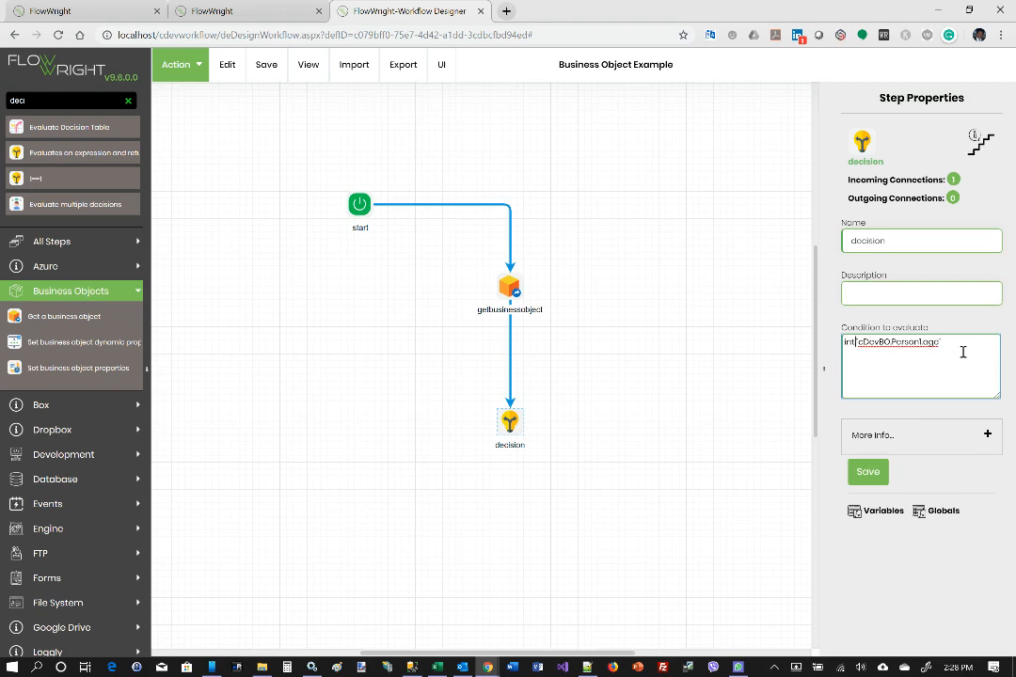
pyautogui.write('.Pe')
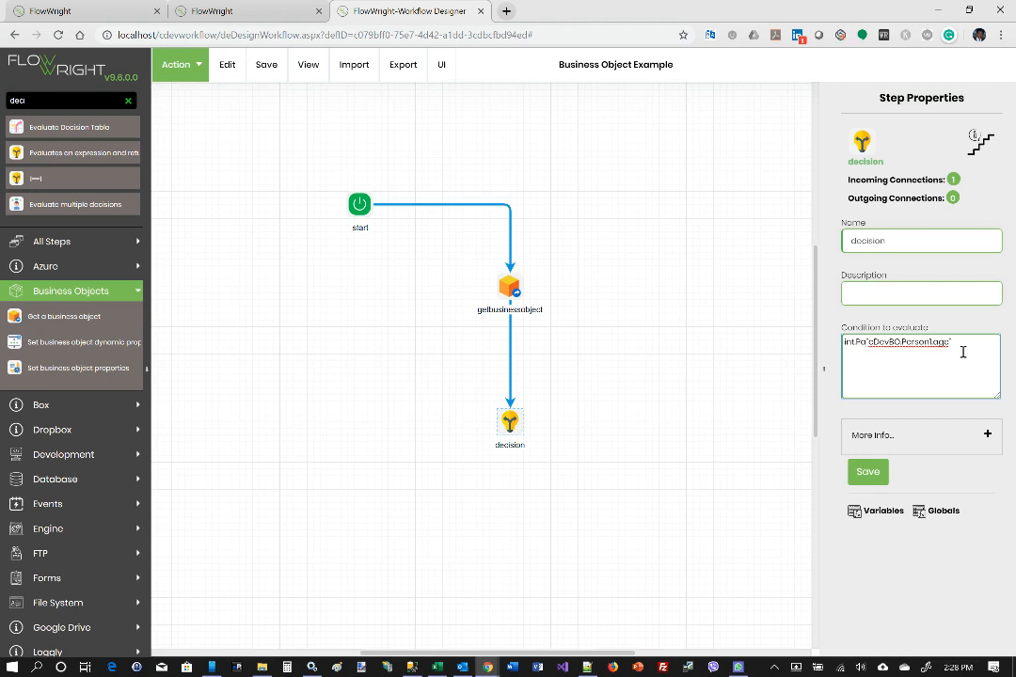
pyautogui.write('rse(')
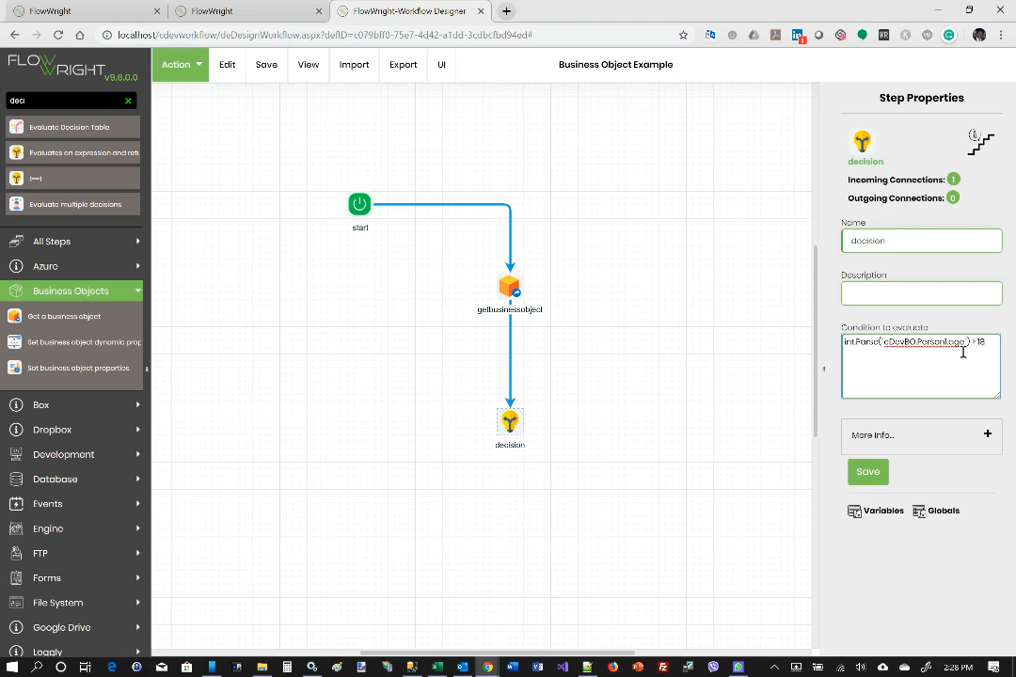
pyautogui.click(884, 475)
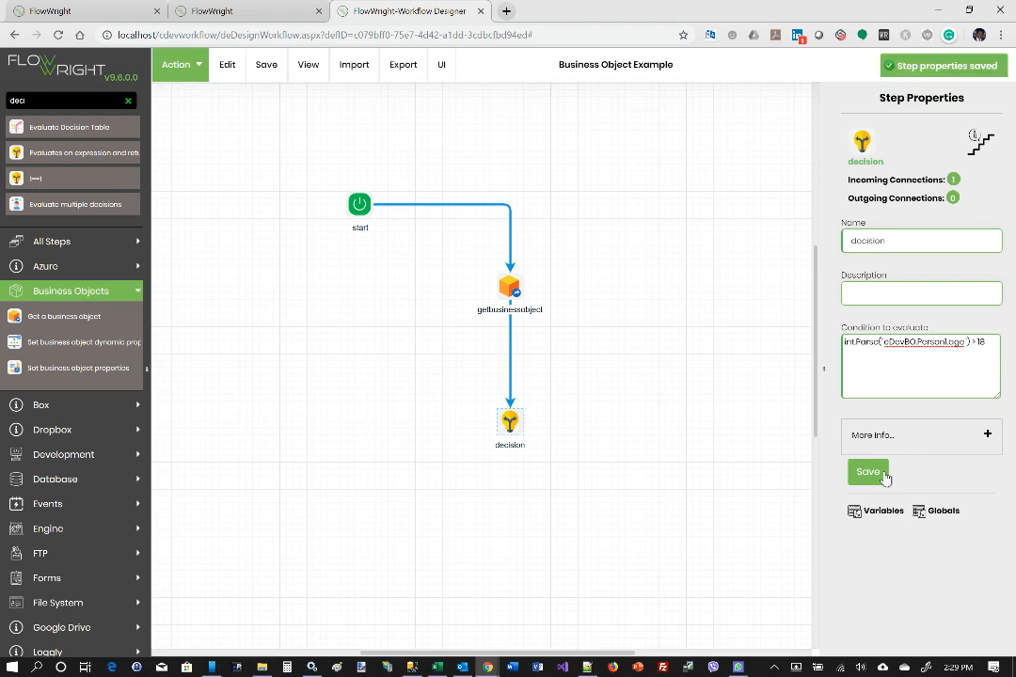
# - Place two 1==1 decision steps below the decision step, one on each side of it
pyautogui.scroll(-2, 80, 456)
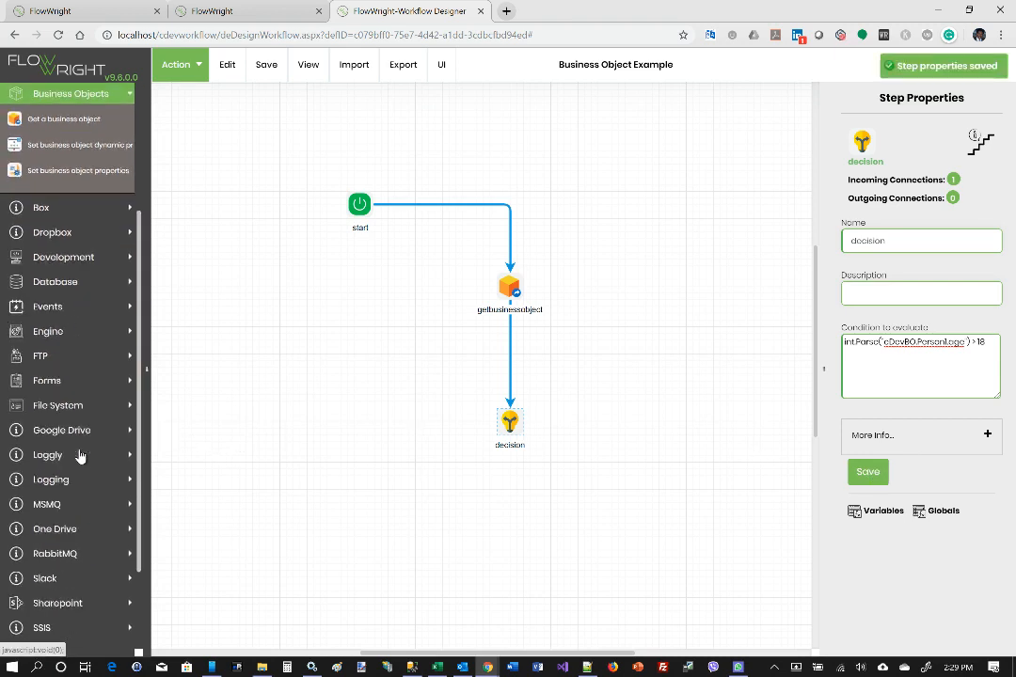
pyautogui.scroll(-2, 80, 456)
pyautogui.scroll(4, 81, 457)
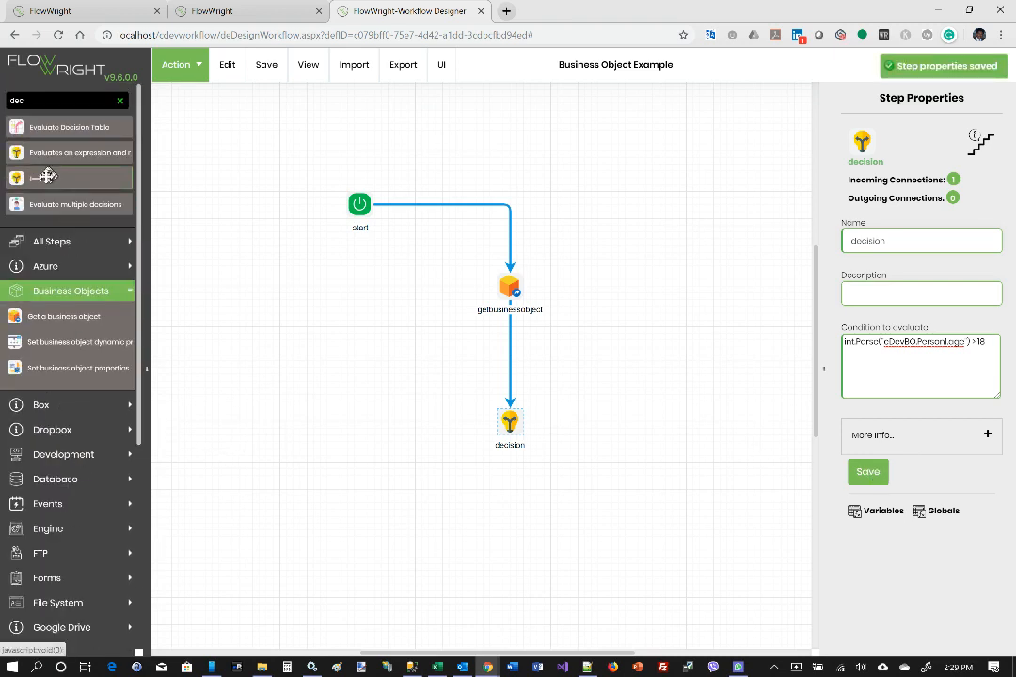
pyautogui.moveTo(47, 175); pyautogui.dragTo(365, 497)
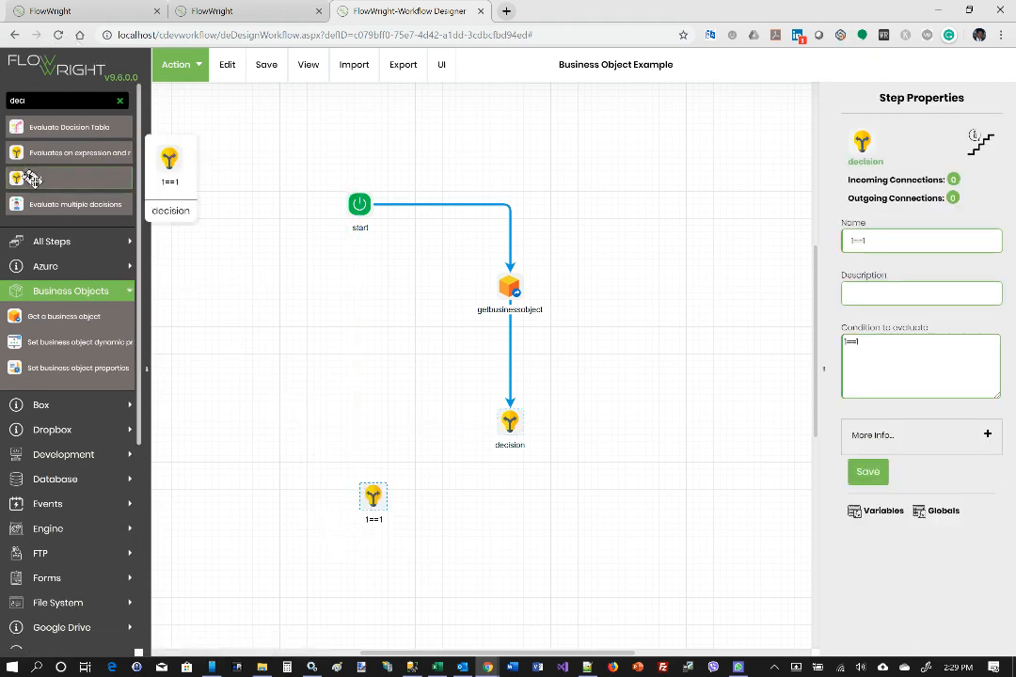
pyautogui.moveTo(34, 179); pyautogui.dragTo(612, 501)
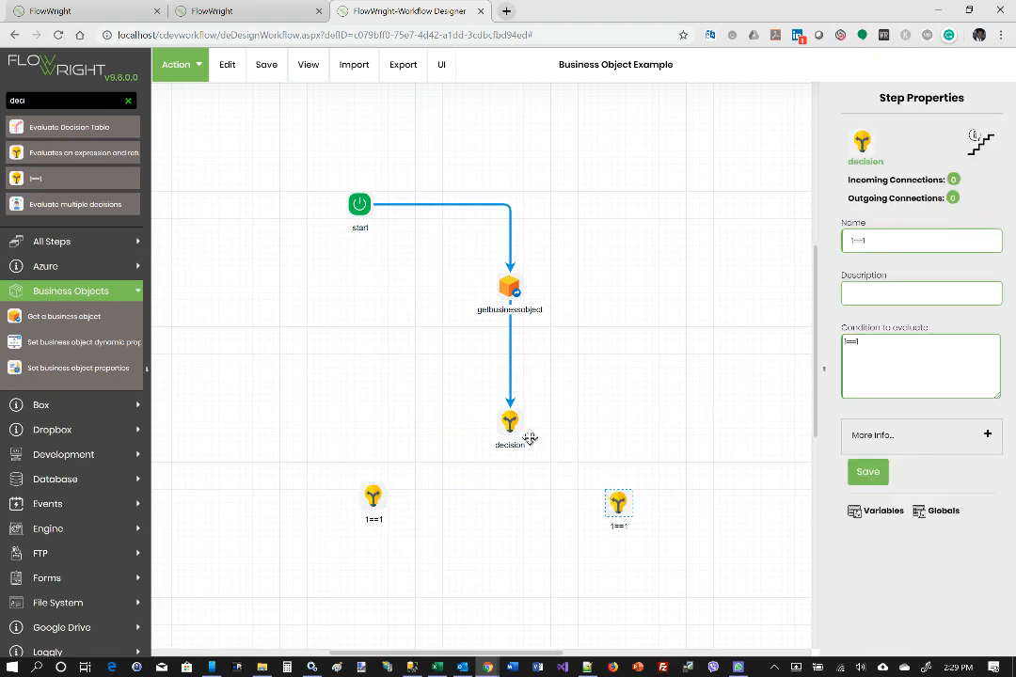
# - Connect the decision to both 1==1 steps, with the left link as True and the right link as False, and save the False link
pyautogui.moveTo(521, 419); pyautogui.dragTo(621, 489)
pyautogui.moveTo(496, 421); pyautogui.dragTo(372, 484)
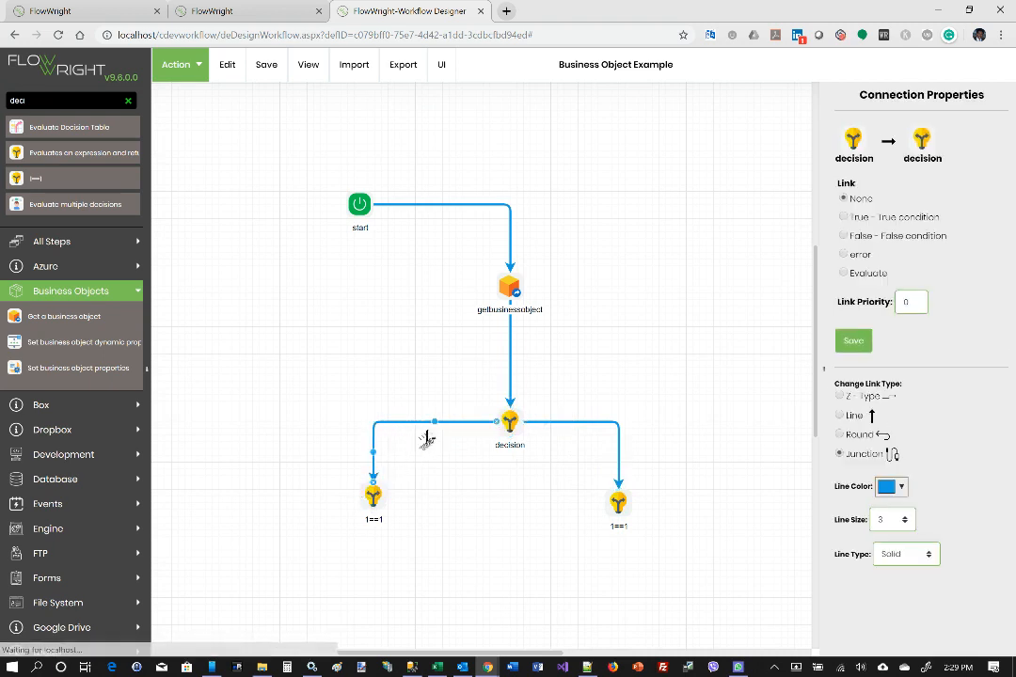
pyautogui.click(846, 218)
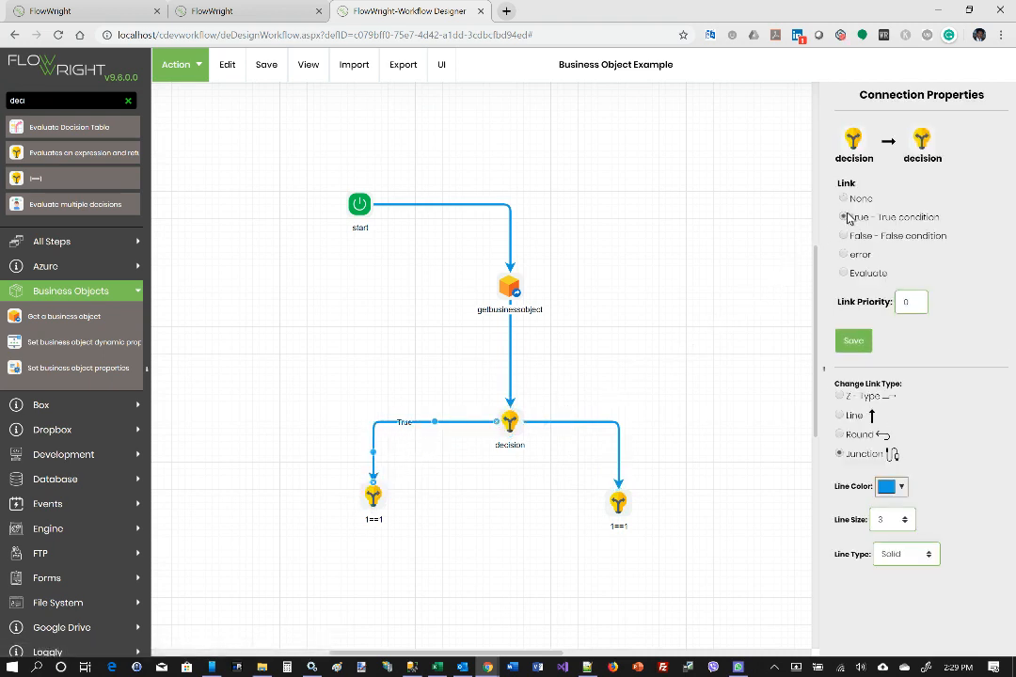
pyautogui.click(597, 423)
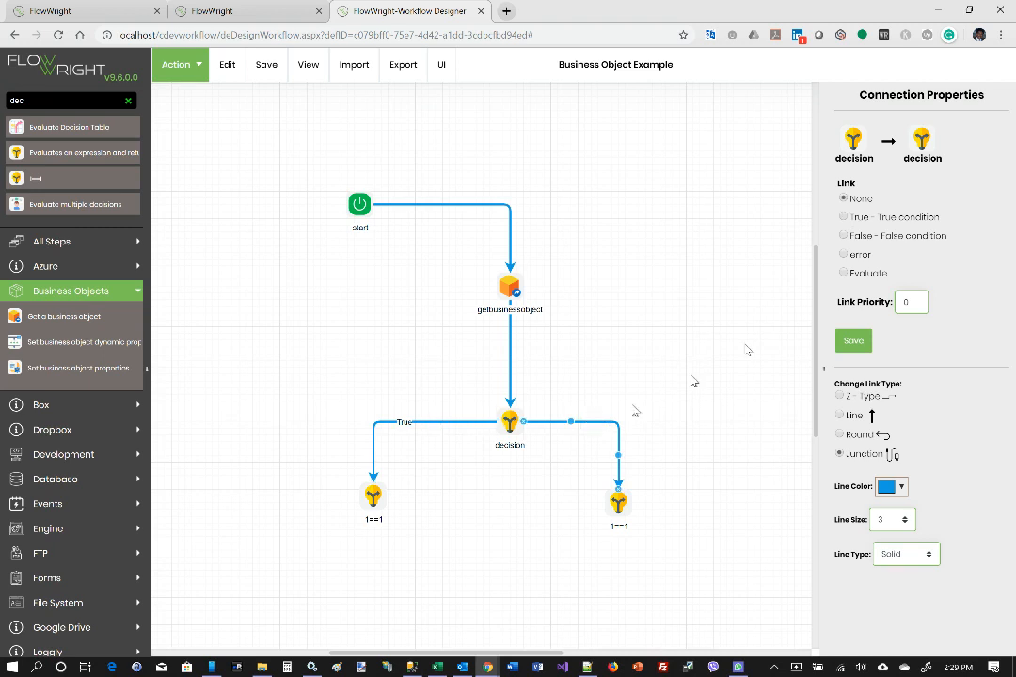
pyautogui.click(844, 235)
pyautogui.click(853, 342)
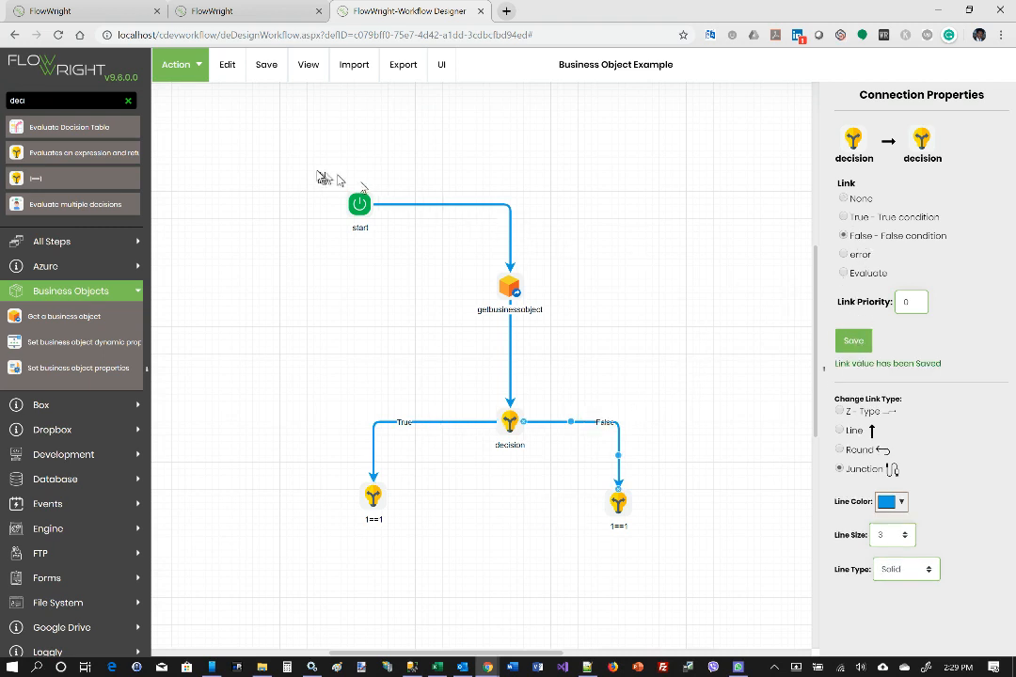
# - Save the workflow definition, and create and execute an instance with the generated name Business Object Example_INST1
pyautogui.moveTo(258, 80)
pyautogui.click(284, 106)
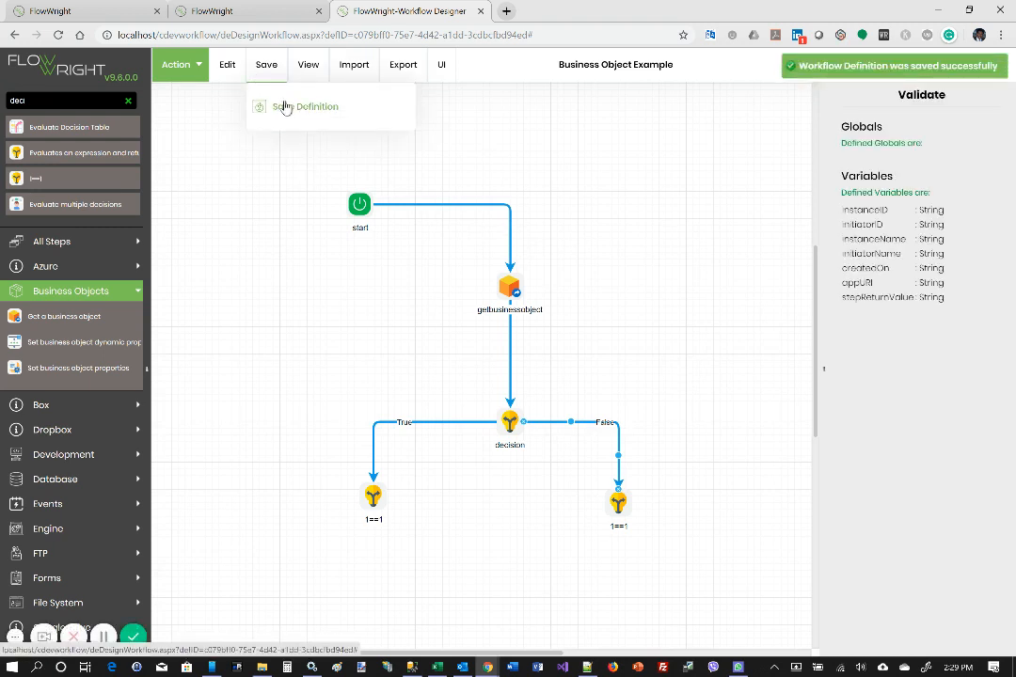
pyautogui.moveTo(175, 64)
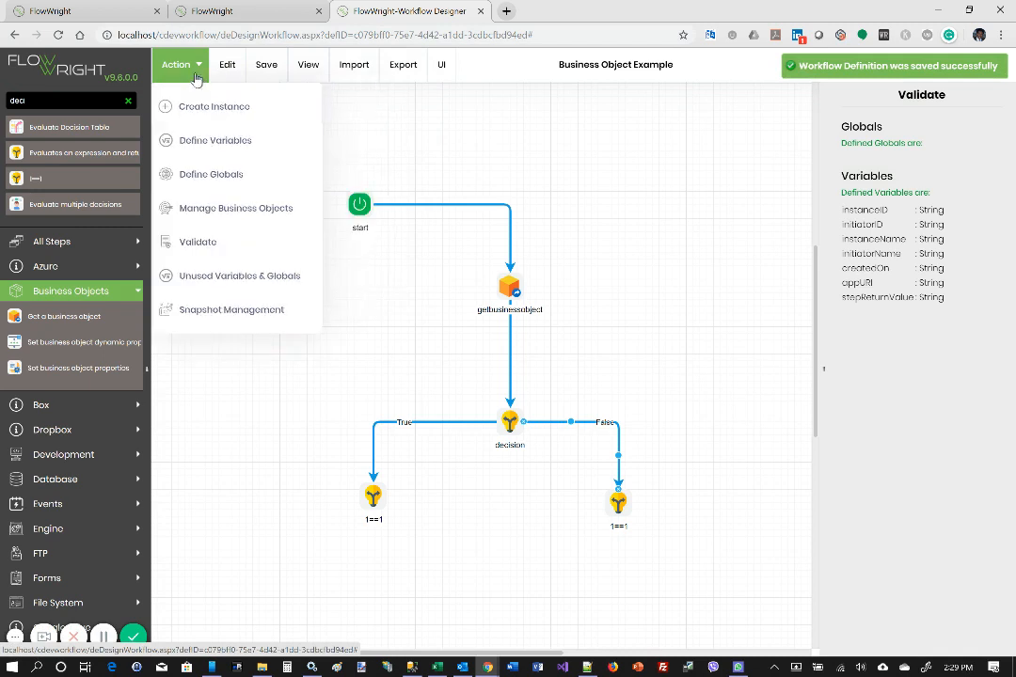
pyautogui.click(207, 111)
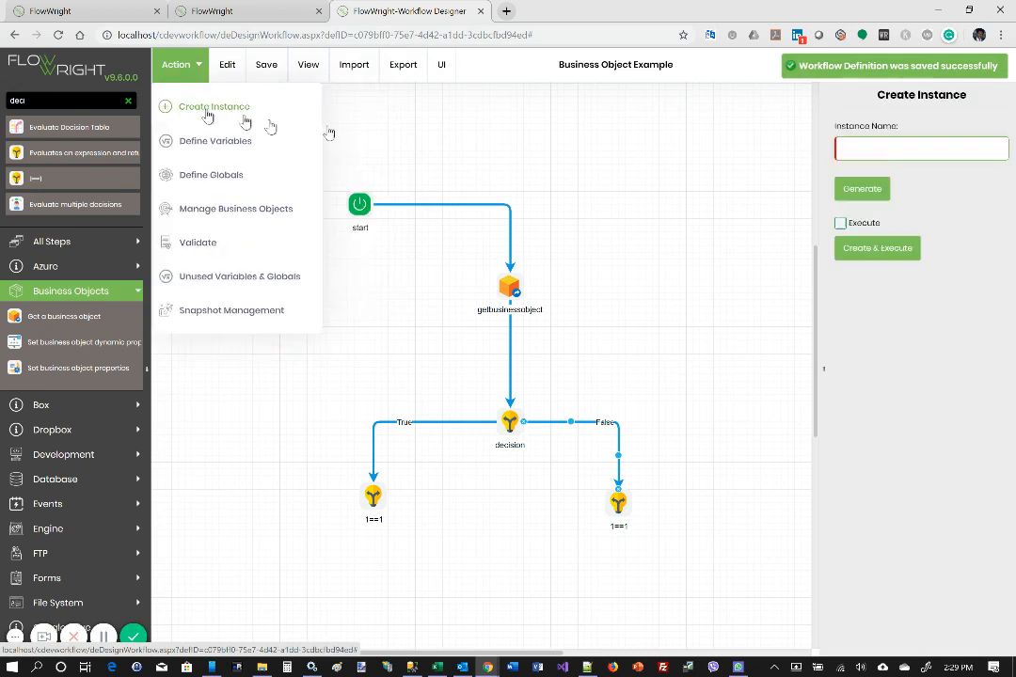
pyautogui.click(873, 197)
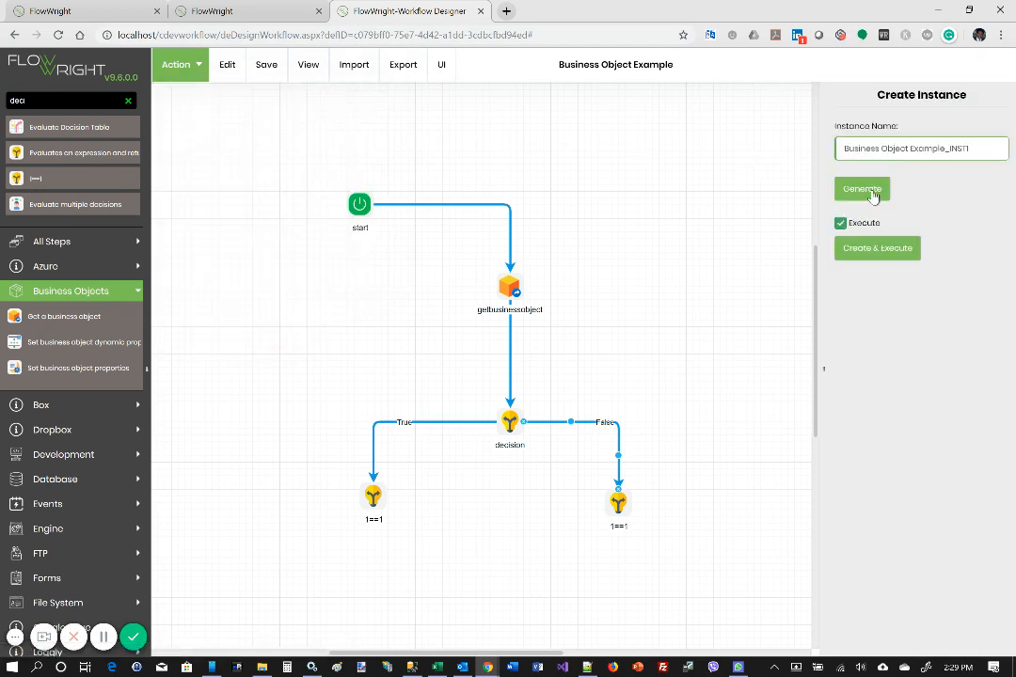
pyautogui.click(873, 250)
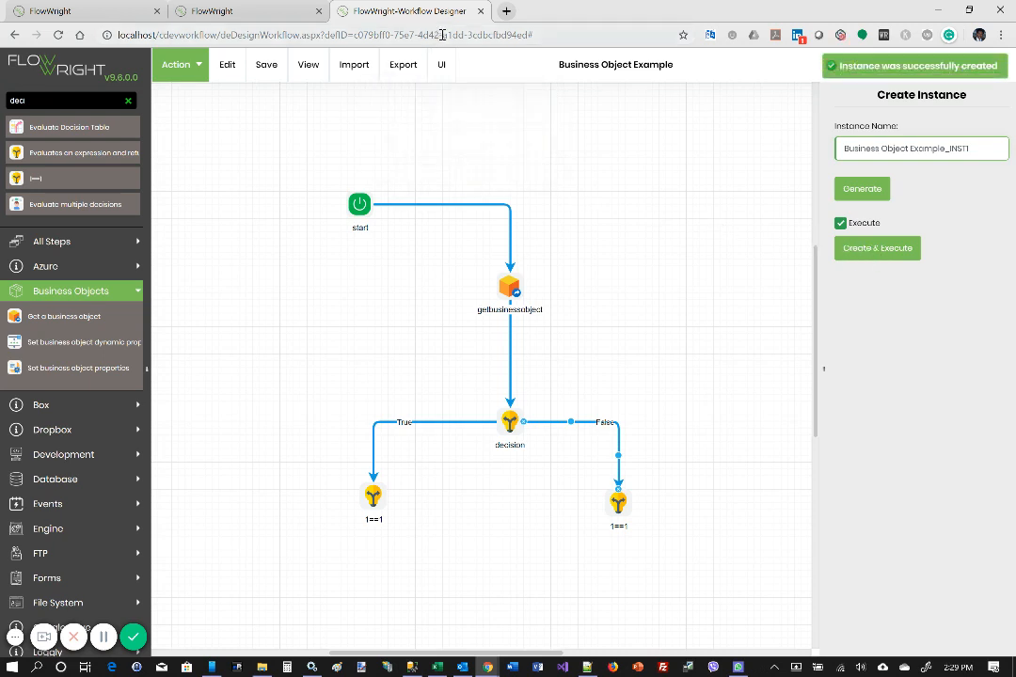
# - Close the workflow designer and return to the Workflow Definitions list
pyautogui.click(481, 12)
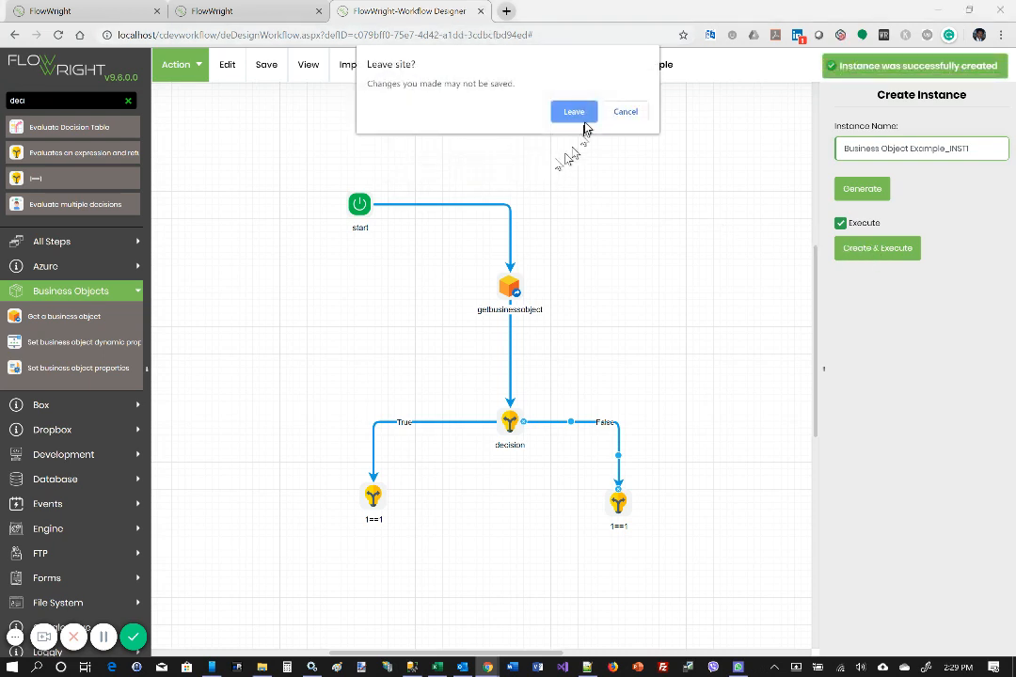
pyautogui.click(574, 112)
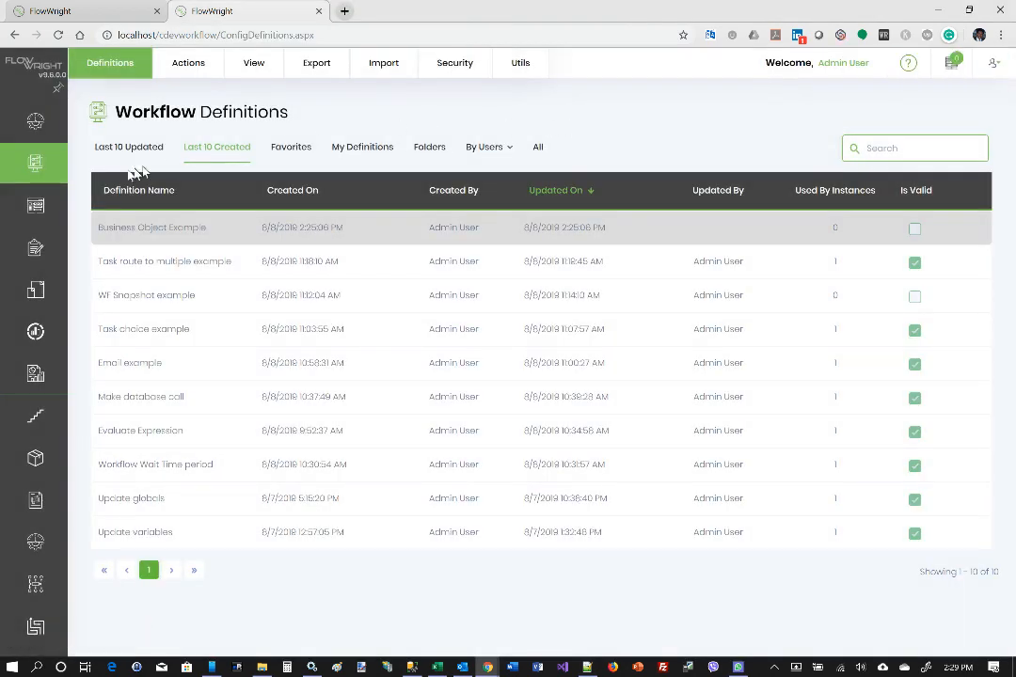
# - Open the rendered view of the Business Object Example_INST1 workflow instance and examine the path its execution took
pyautogui.moveTo(51, 201)
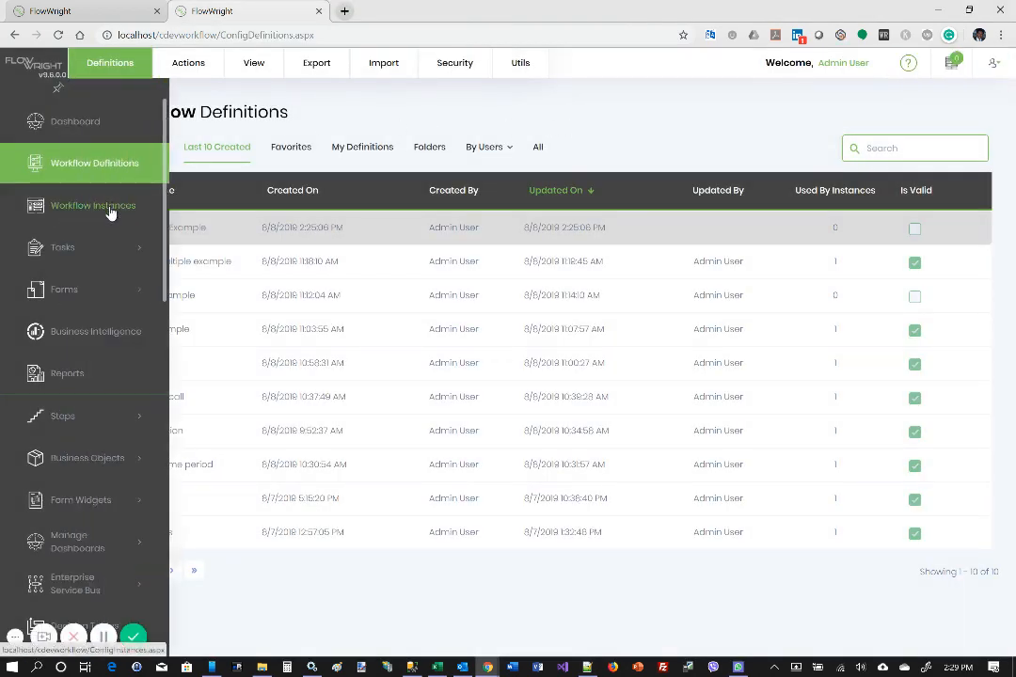
pyautogui.click(95, 207)
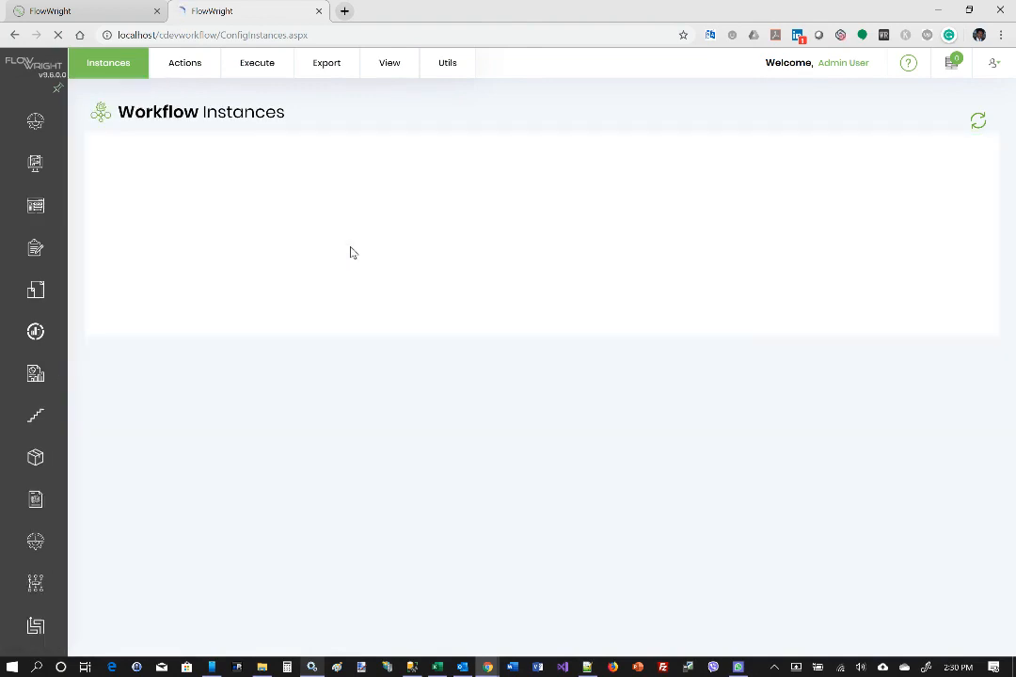
pyautogui.doubleClick(383, 227)
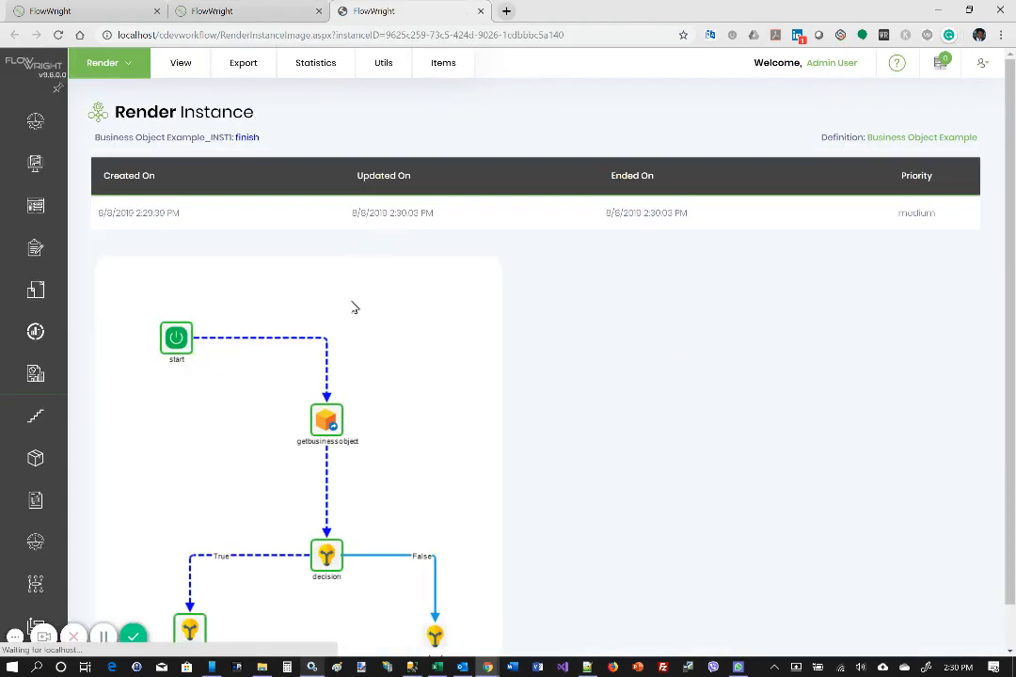
pyautogui.scroll(-1, 353, 308)
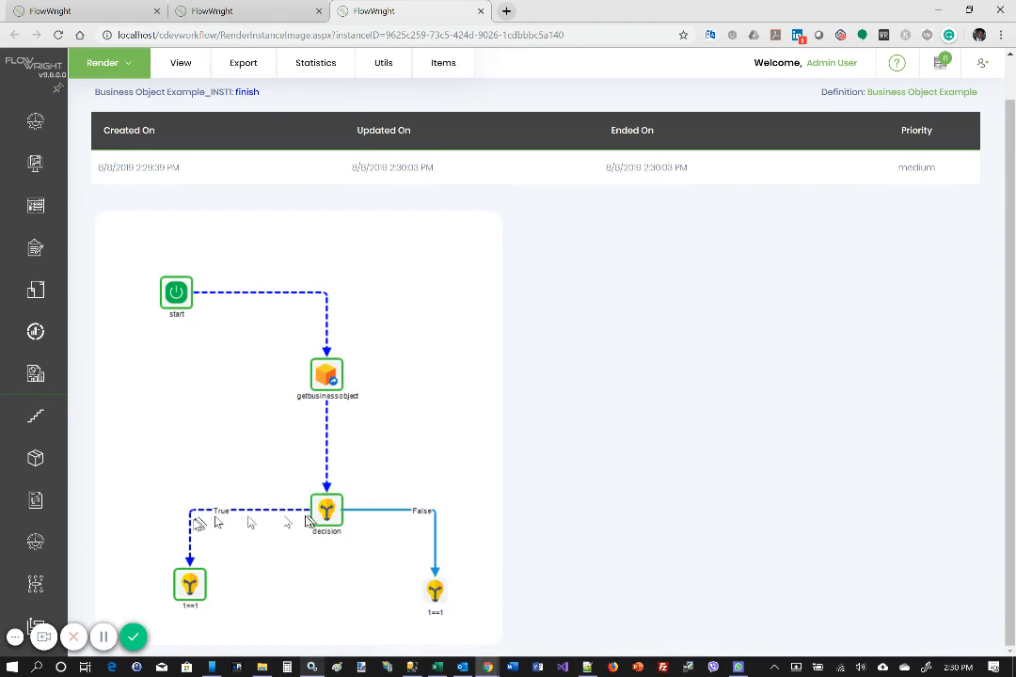
# - Inspect the executed decision step's properties and show its condition with the business object's age value substituted
pyautogui.moveTo(323, 511)
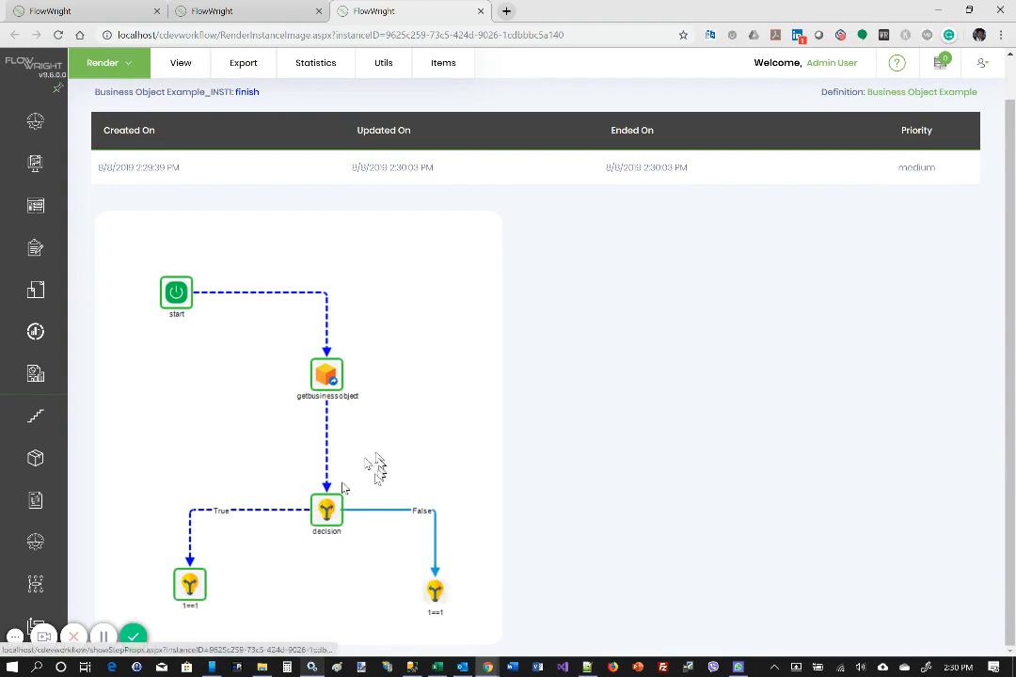
pyautogui.click(325, 511)
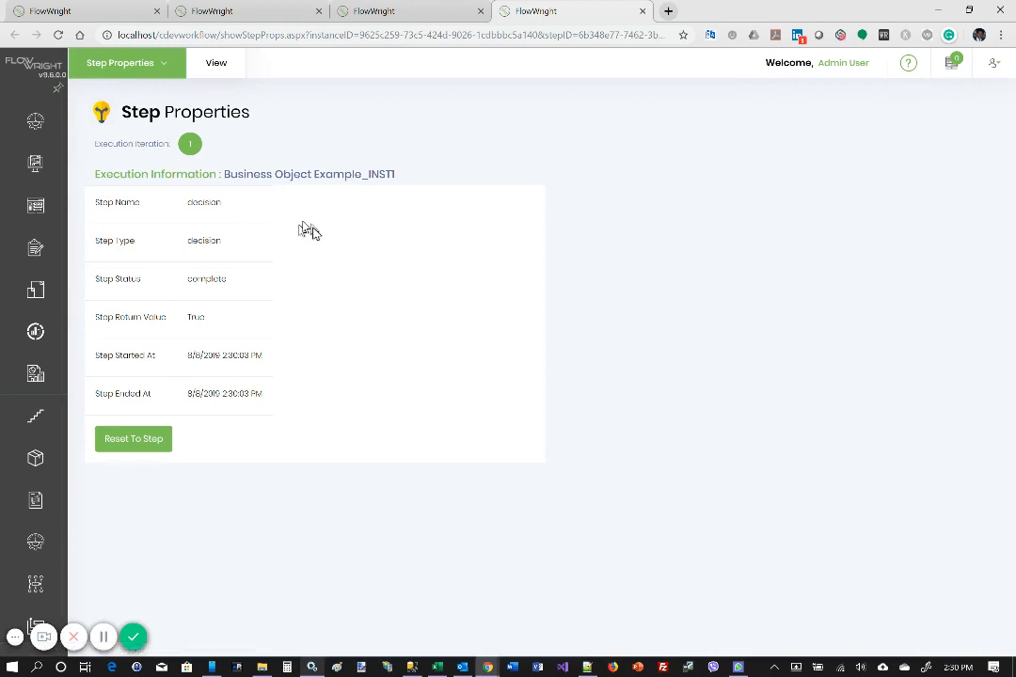
pyautogui.click(233, 68)
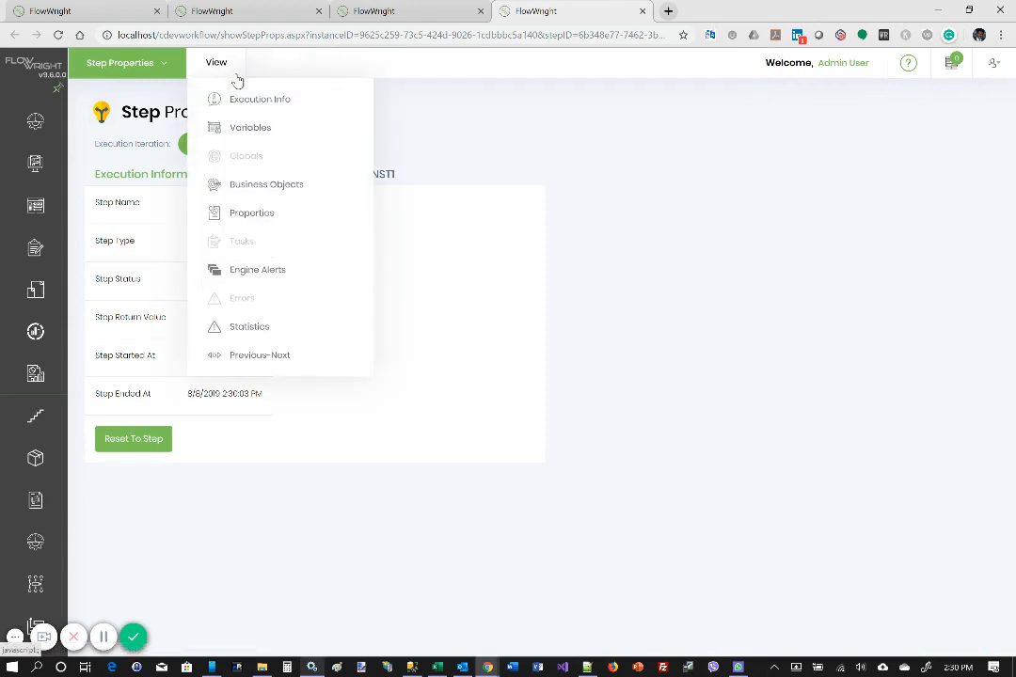
pyautogui.click(259, 217)
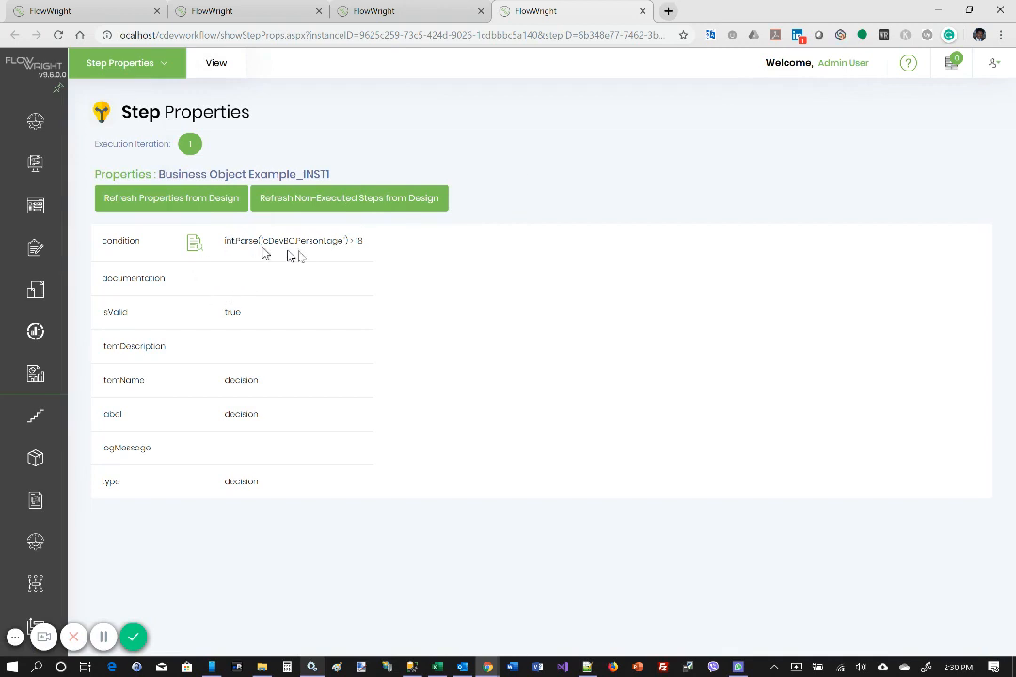
pyautogui.click(194, 244)
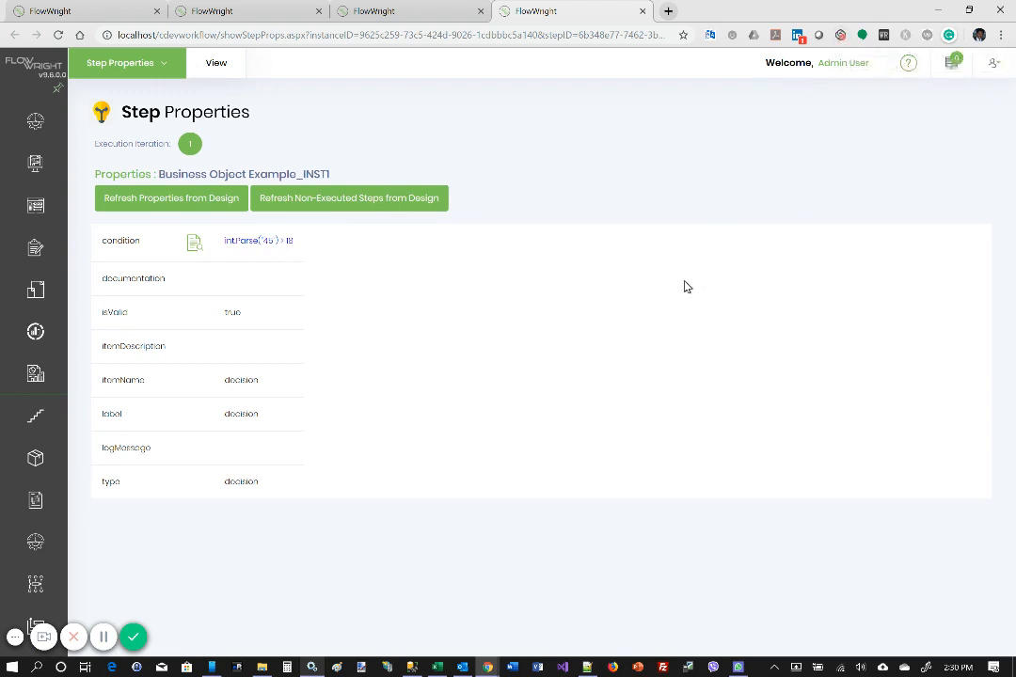
pyautogui.press('super+shift+s')
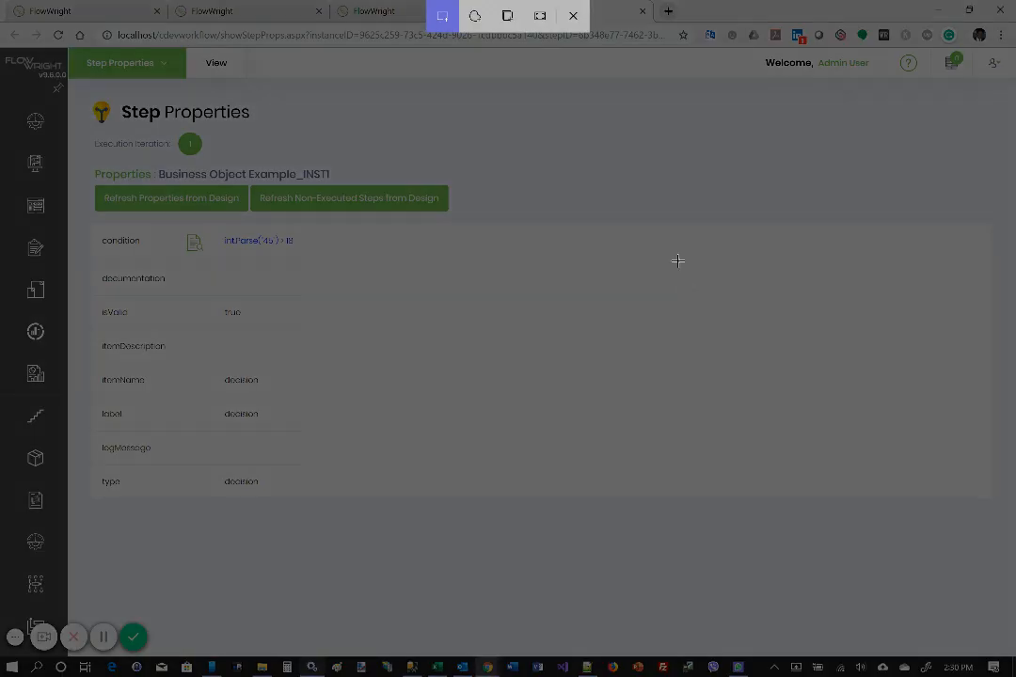
pyautogui.press('Escape')
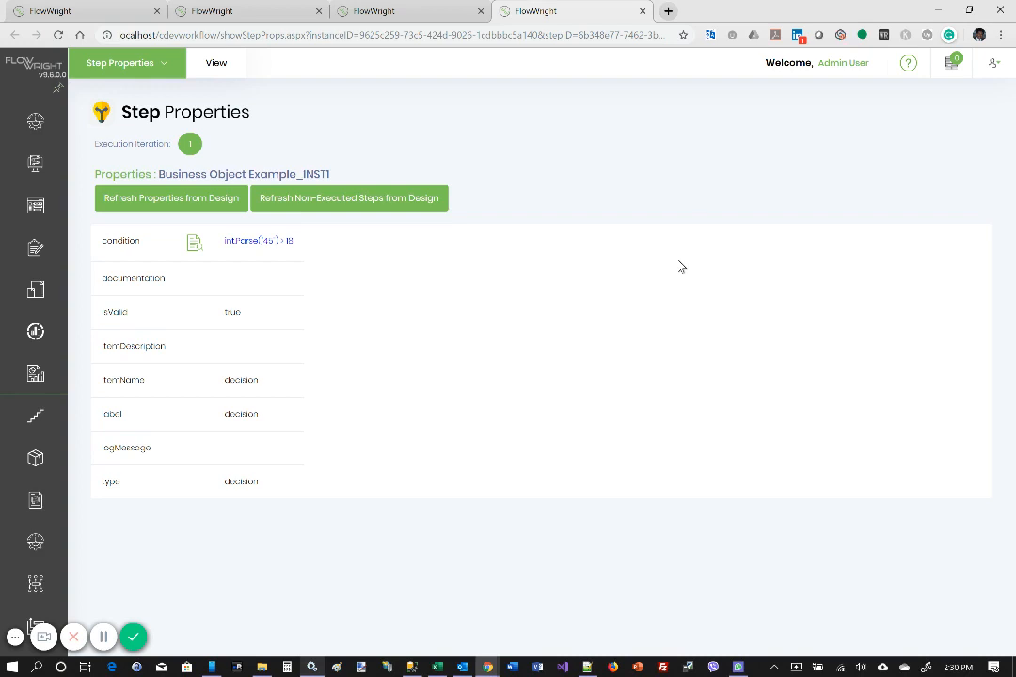